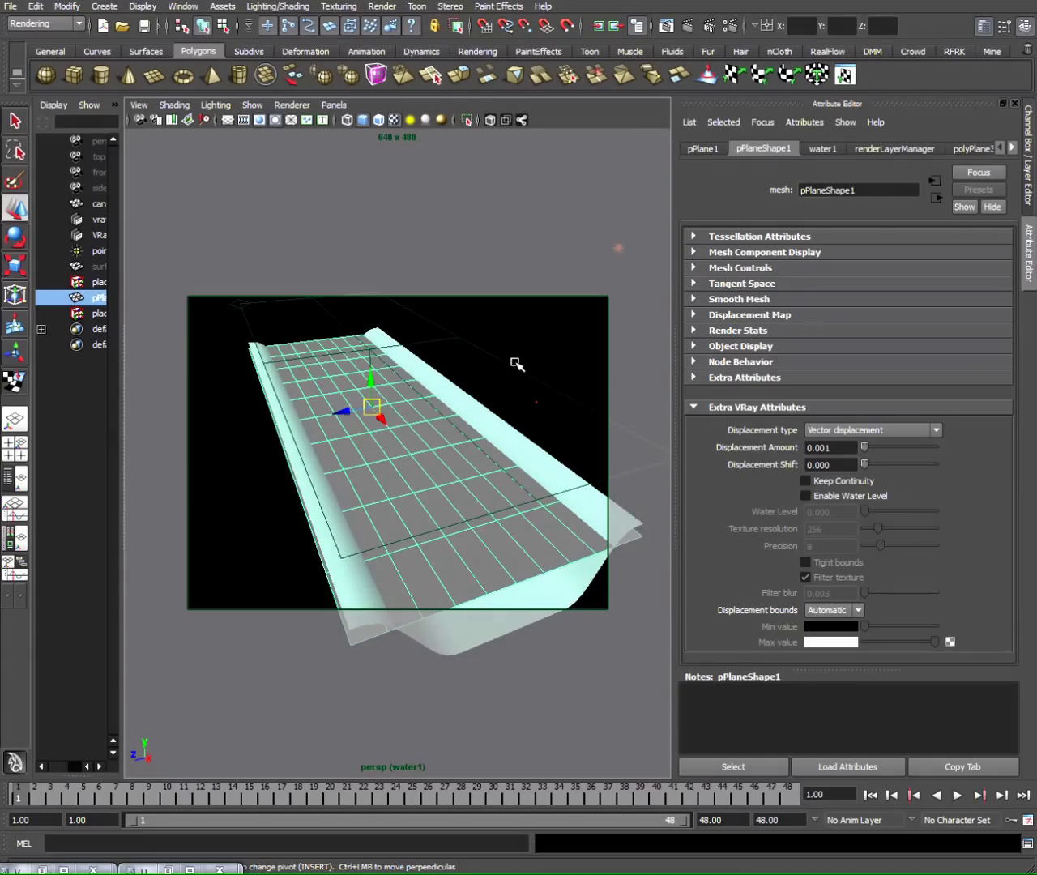
- Restore the minimized Hypershade window and move it higher on screen
{"action": "left_click", "coordinate": [169, 869]}
{"action": "left_click_drag", "start_coordinate": [470, 345], "coordinate": [469, 182]}
- Check VRayWater1 and water2, then graph water1's input and output connections
{"action": "left_click", "coordinate": [420, 456]}
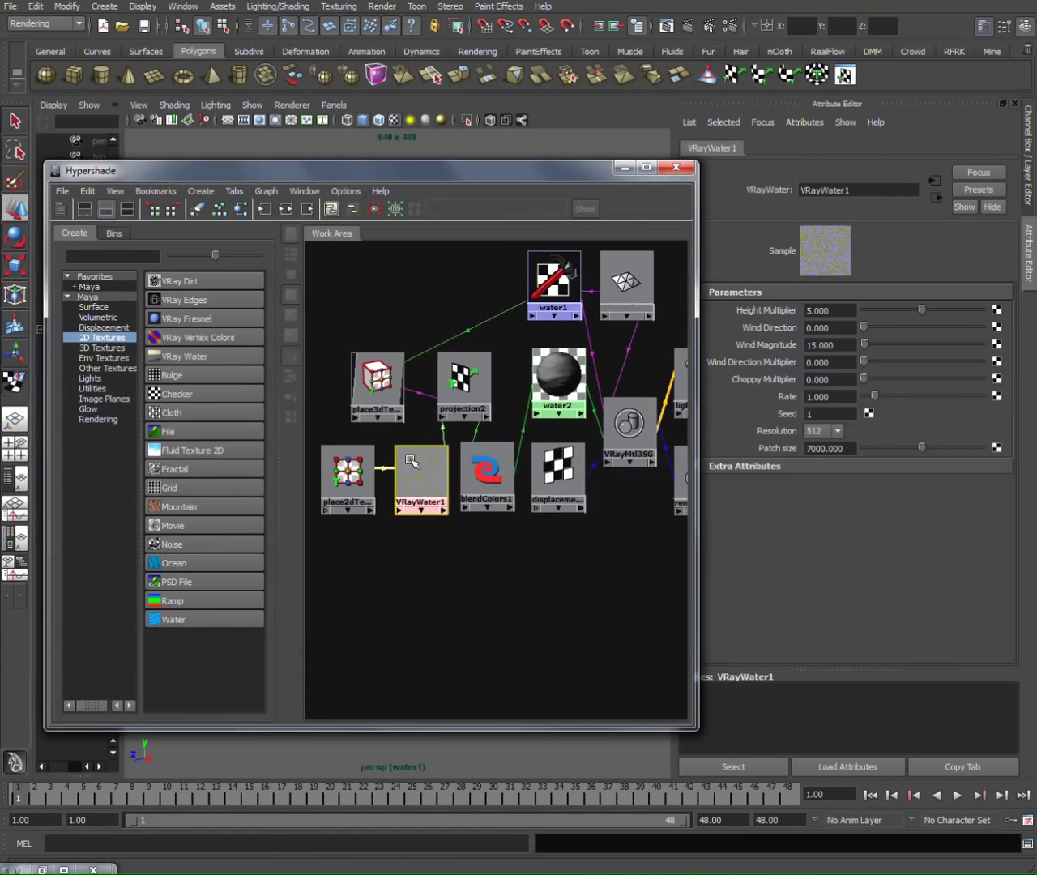
{"action": "left_click", "coordinate": [553, 405]}
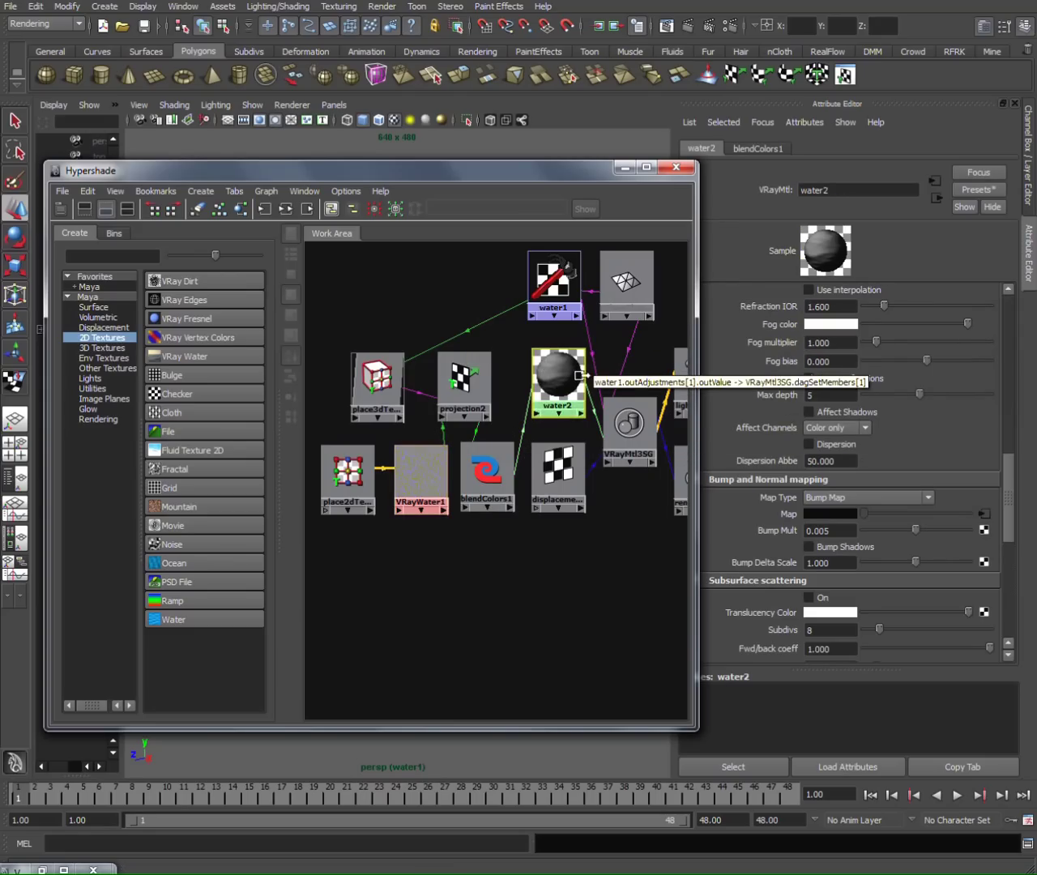
{"action": "left_click_drag", "start_coordinate": [553, 537], "coordinate": [626, 271]}
{"action": "left_click", "coordinate": [285, 208]}
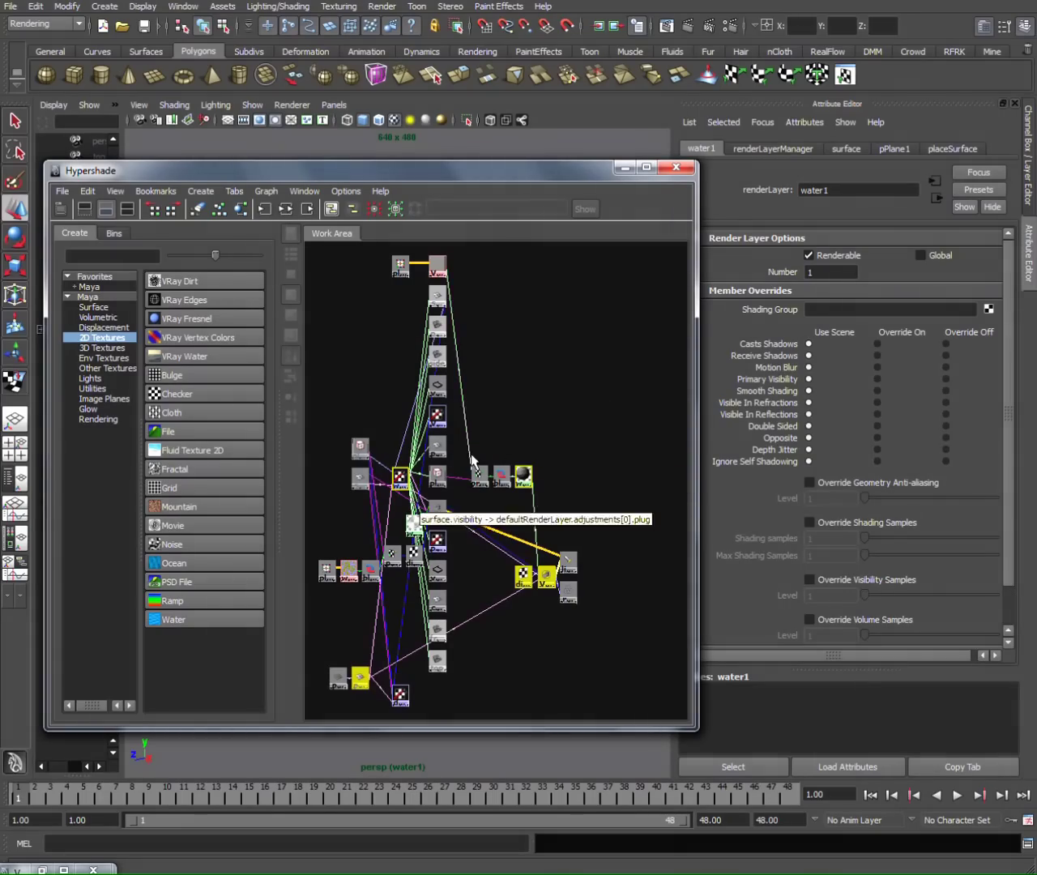
{"action": "scroll", "coordinate": [457, 515], "scroll_direction": "up", "scroll_amount": 1}
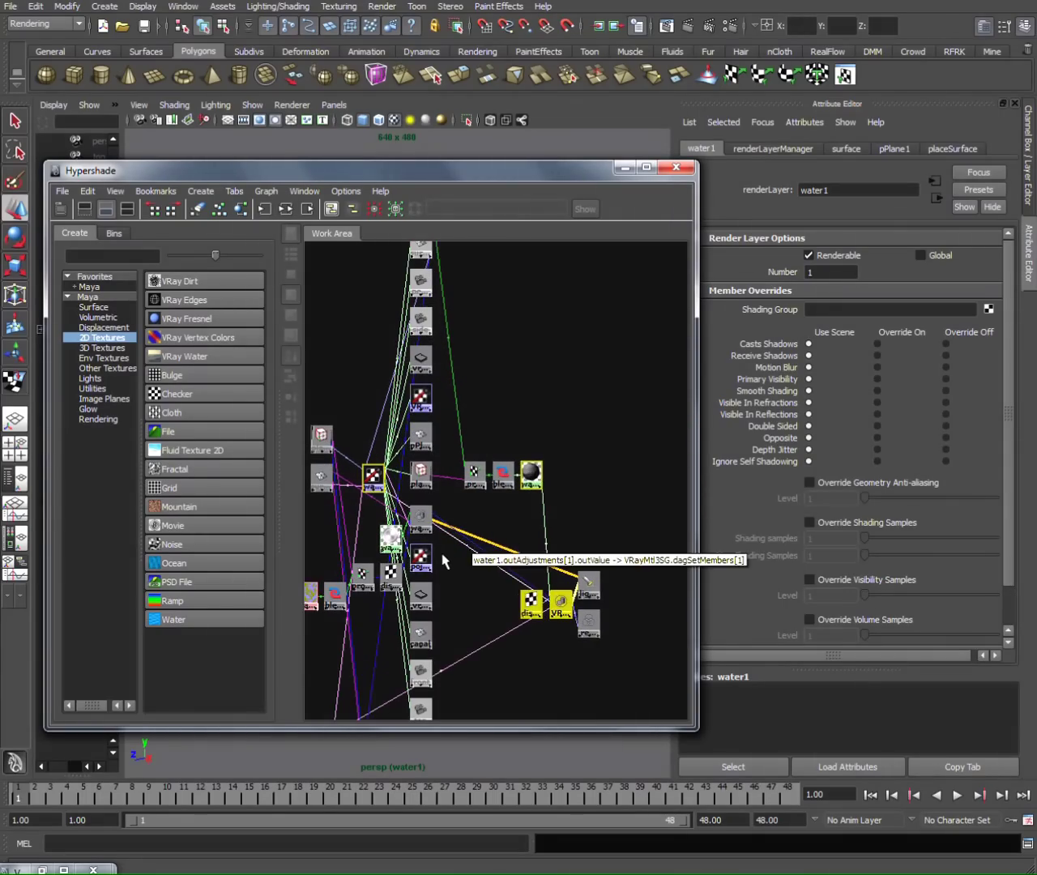
{"action": "middle_click_drag", "start_coordinate": [450, 541], "coordinate": [573, 464], "text": "alt"}
{"action": "scroll", "coordinate": [573, 482], "scroll_direction": "down", "scroll_amount": 1}
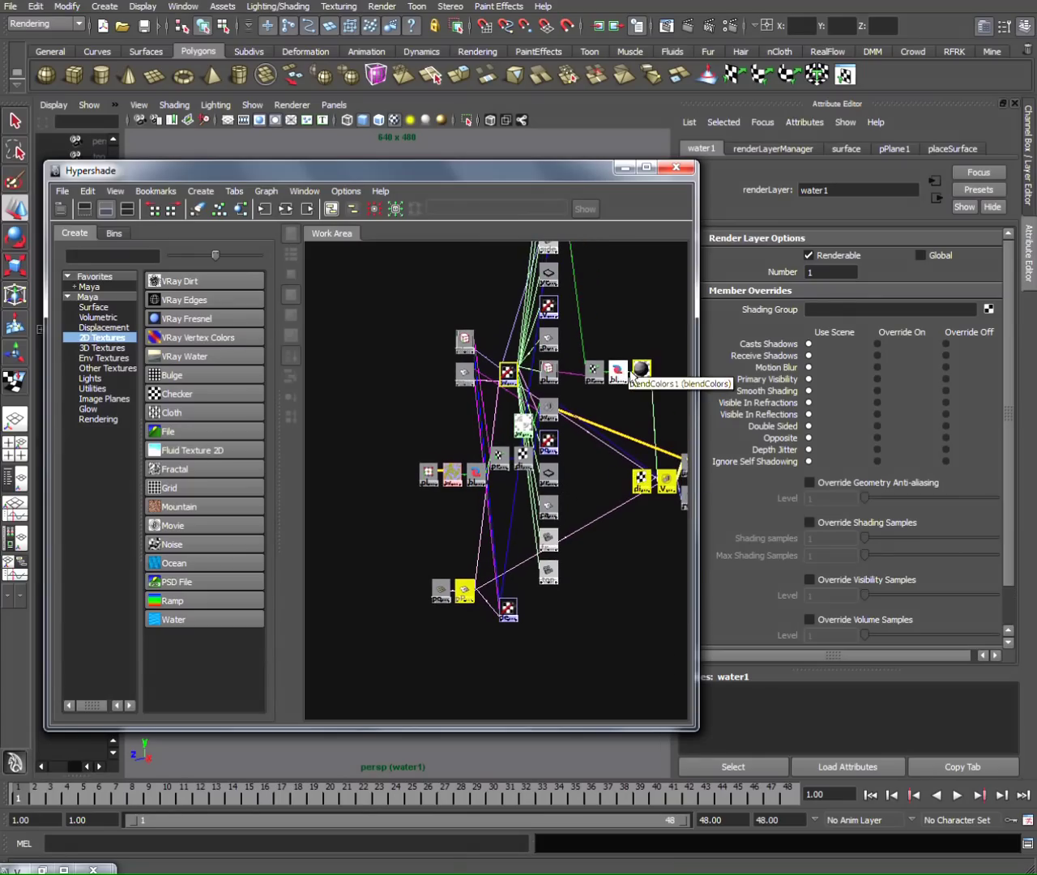
- Rearrange the graph to show only water2's network, then deselect and frame all nodes
{"action": "left_click", "coordinate": [508, 373]}
{"action": "key", "text": "a"}
{"action": "left_click", "coordinate": [261, 209]}
{"action": "left_click", "coordinate": [262, 209]}
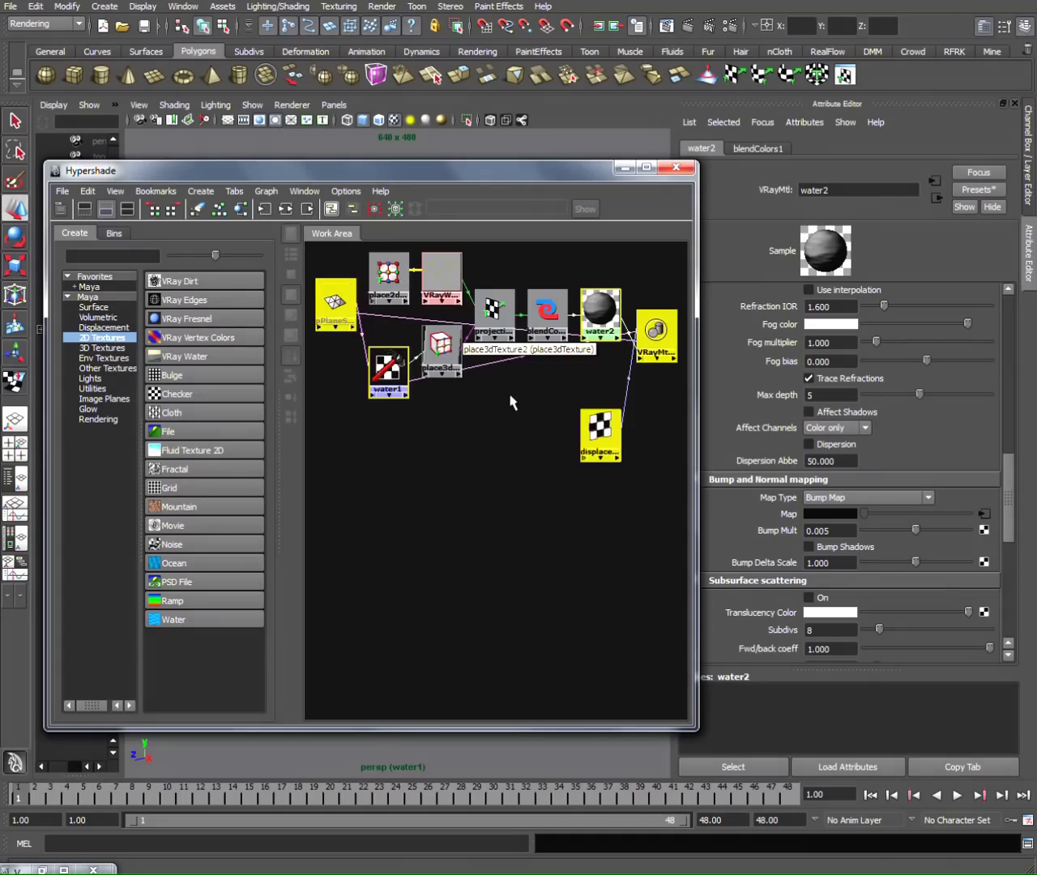
{"action": "middle_click_drag", "start_coordinate": [561, 490], "coordinate": [523, 469], "text": "alt"}
{"action": "left_click", "coordinate": [559, 490]}
{"action": "key", "text": "a"}
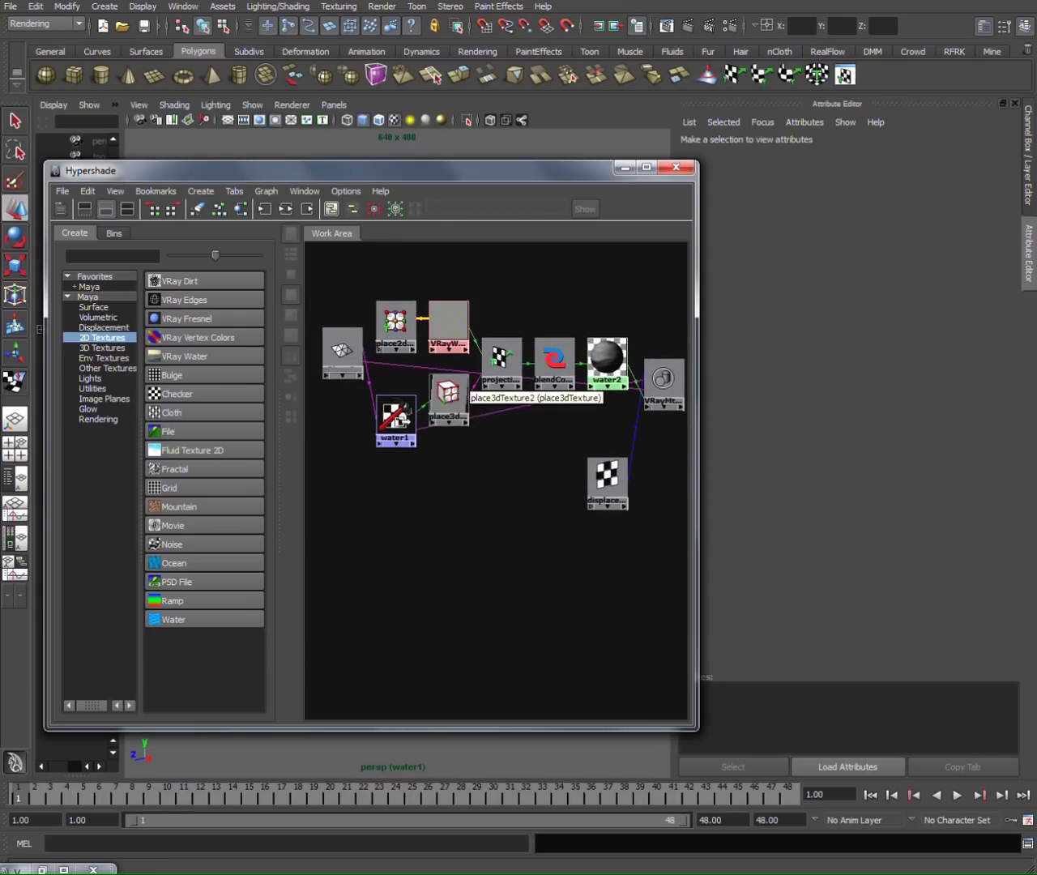
- Reposition the water1 node, recentre the graph and check the blendColors node
{"action": "left_click_drag", "start_coordinate": [395, 417], "coordinate": [396, 449]}
{"action": "right_click_drag", "start_coordinate": [451, 456], "coordinate": [486, 474], "text": "alt"}
{"action": "middle_click_drag", "start_coordinate": [508, 447], "coordinate": [450, 505], "text": "alt"}
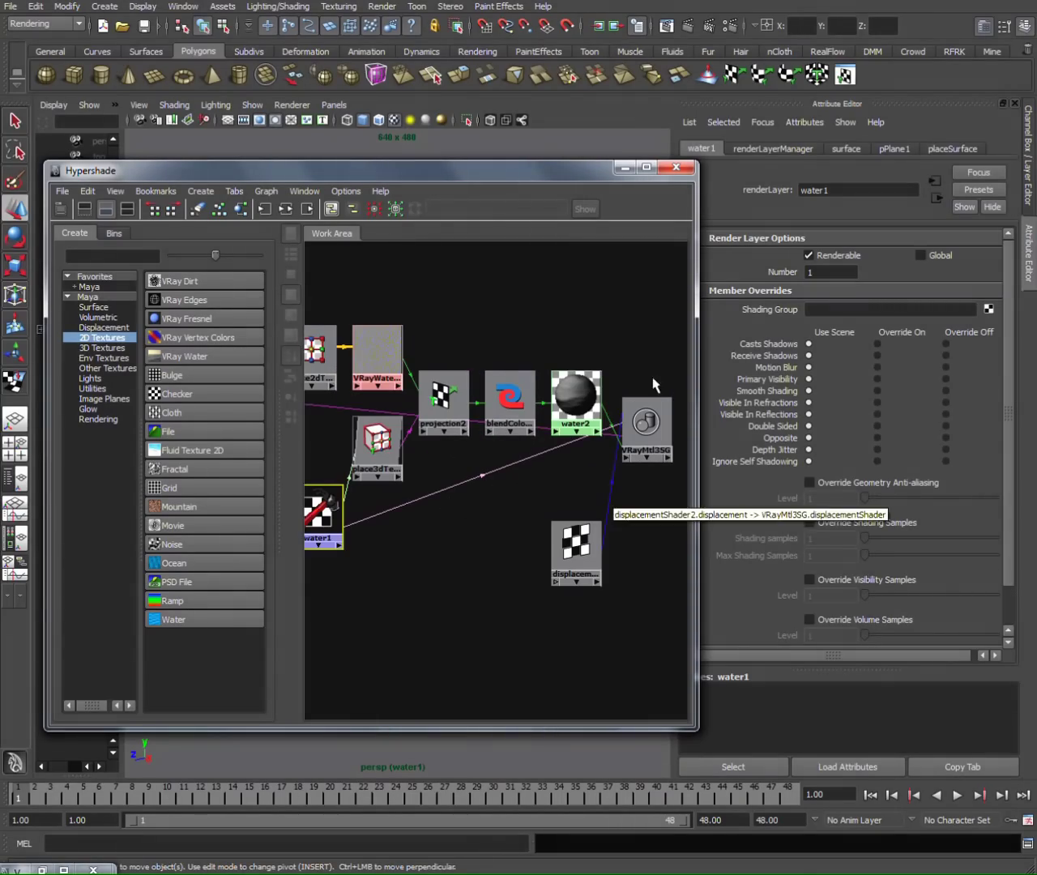
{"action": "left_click", "coordinate": [496, 427]}
{"action": "middle_click_drag", "start_coordinate": [496, 427], "coordinate": [535, 457], "text": "alt"}
- Review VRayWater1, projection2 and blendColors1, ending on water2's basic and reflection settings
{"action": "left_click", "coordinate": [475, 320]}
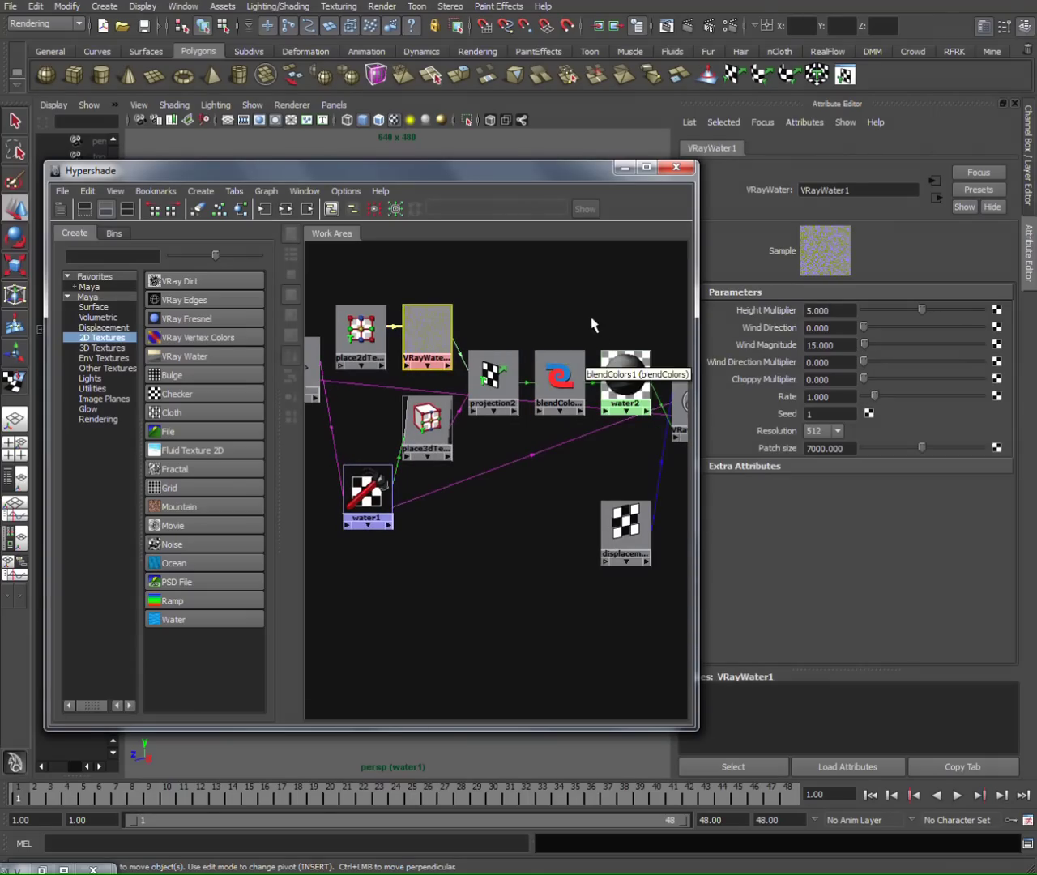
{"action": "left_click", "coordinate": [488, 361]}
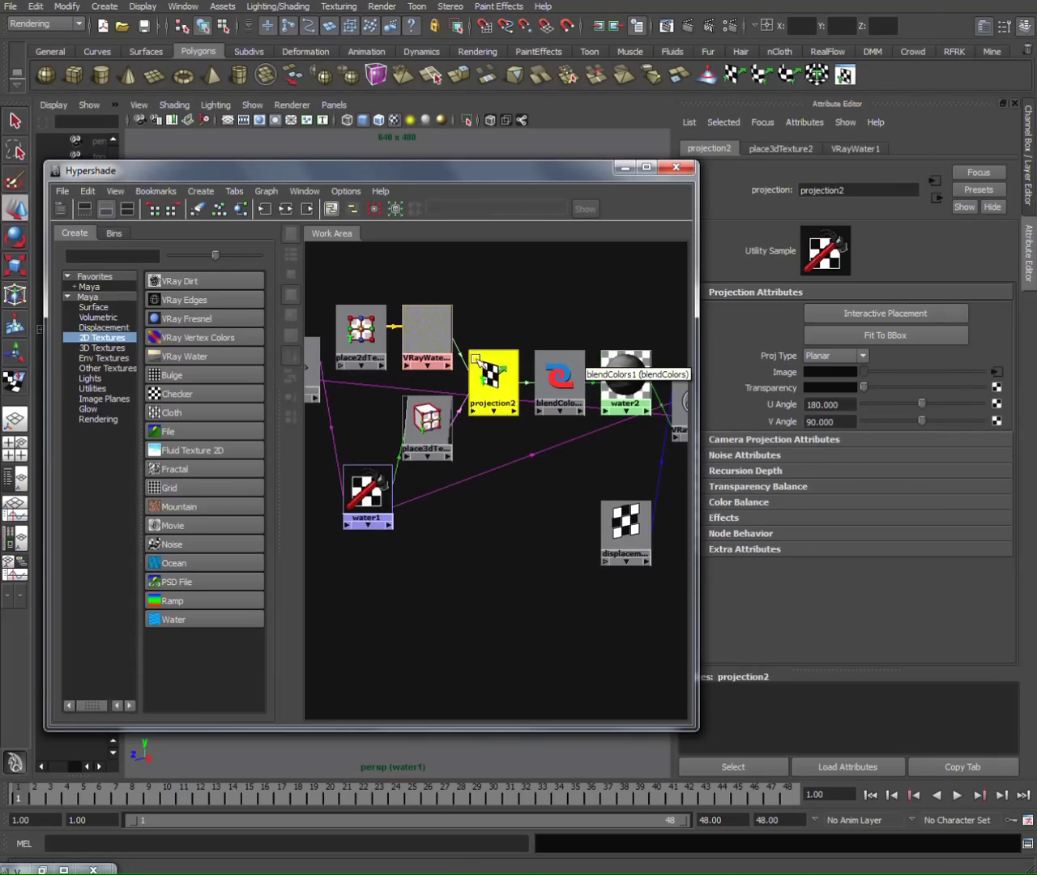
{"action": "left_click", "coordinate": [556, 374]}
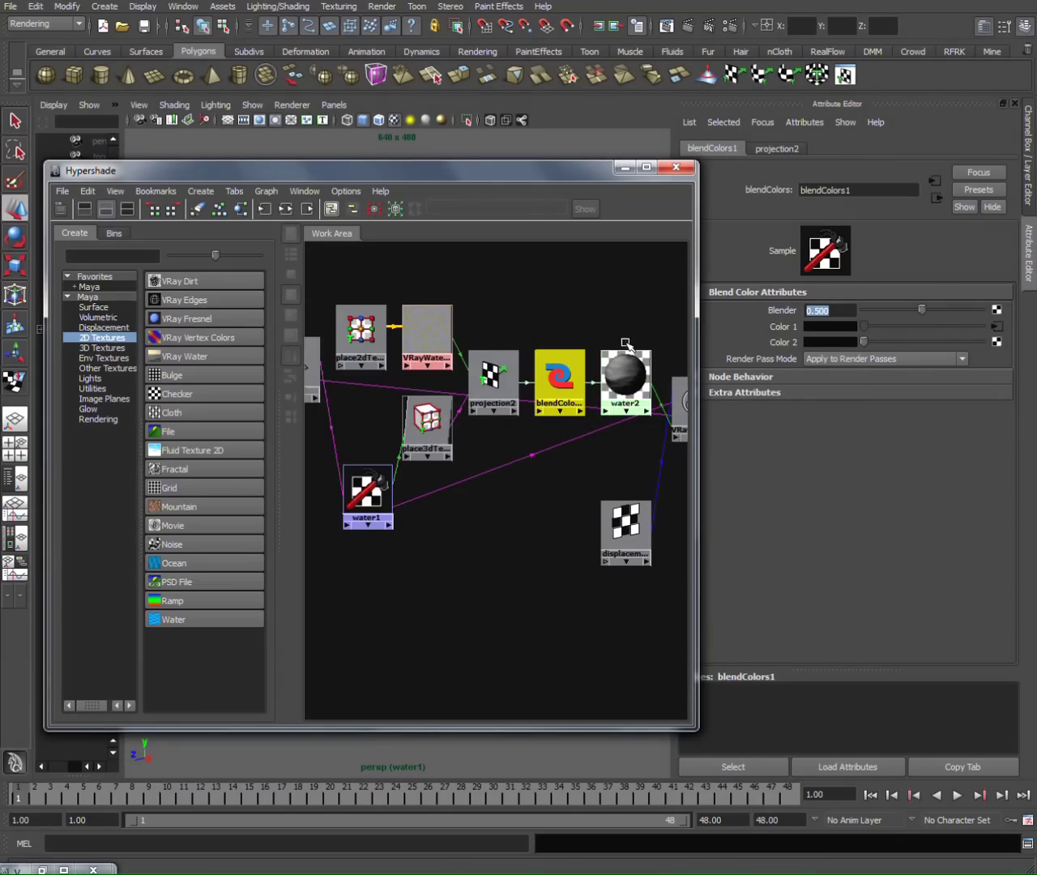
{"action": "left_click", "coordinate": [624, 373]}
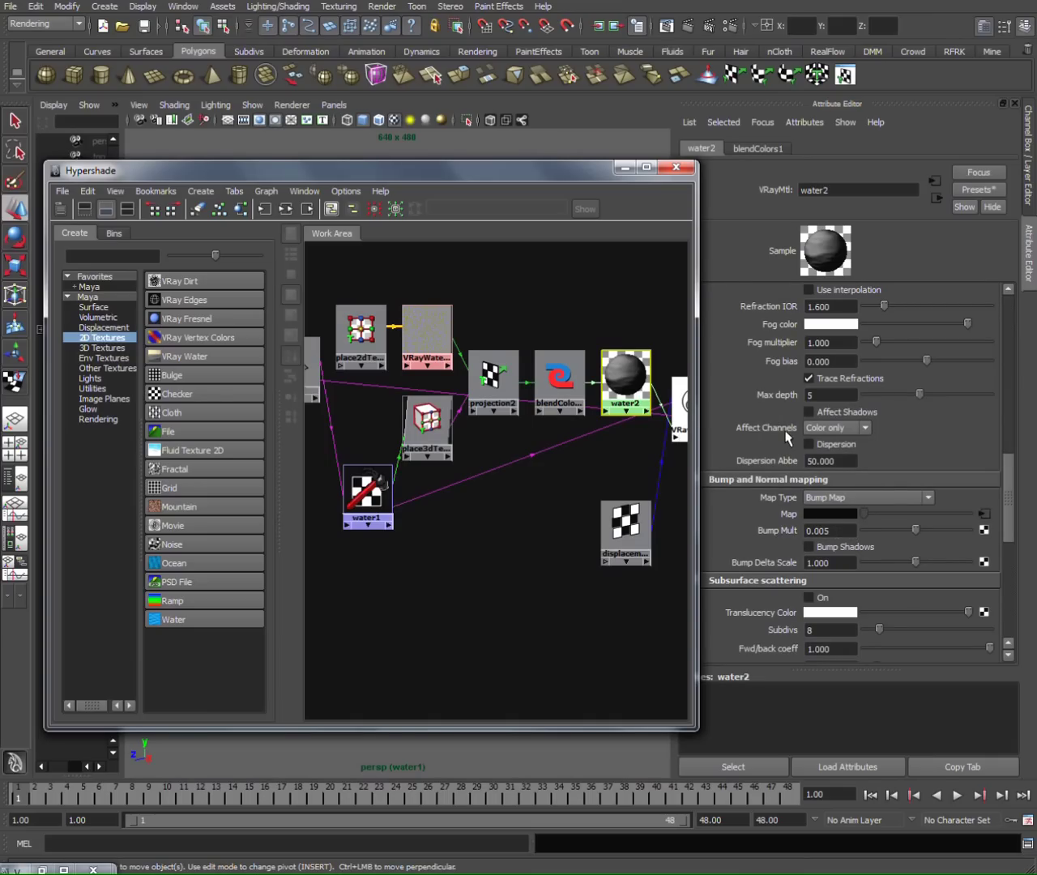
{"action": "scroll", "coordinate": [812, 455], "scroll_direction": "up", "scroll_amount": 8}
{"action": "scroll", "coordinate": [813, 455], "scroll_direction": "up", "scroll_amount": 5}
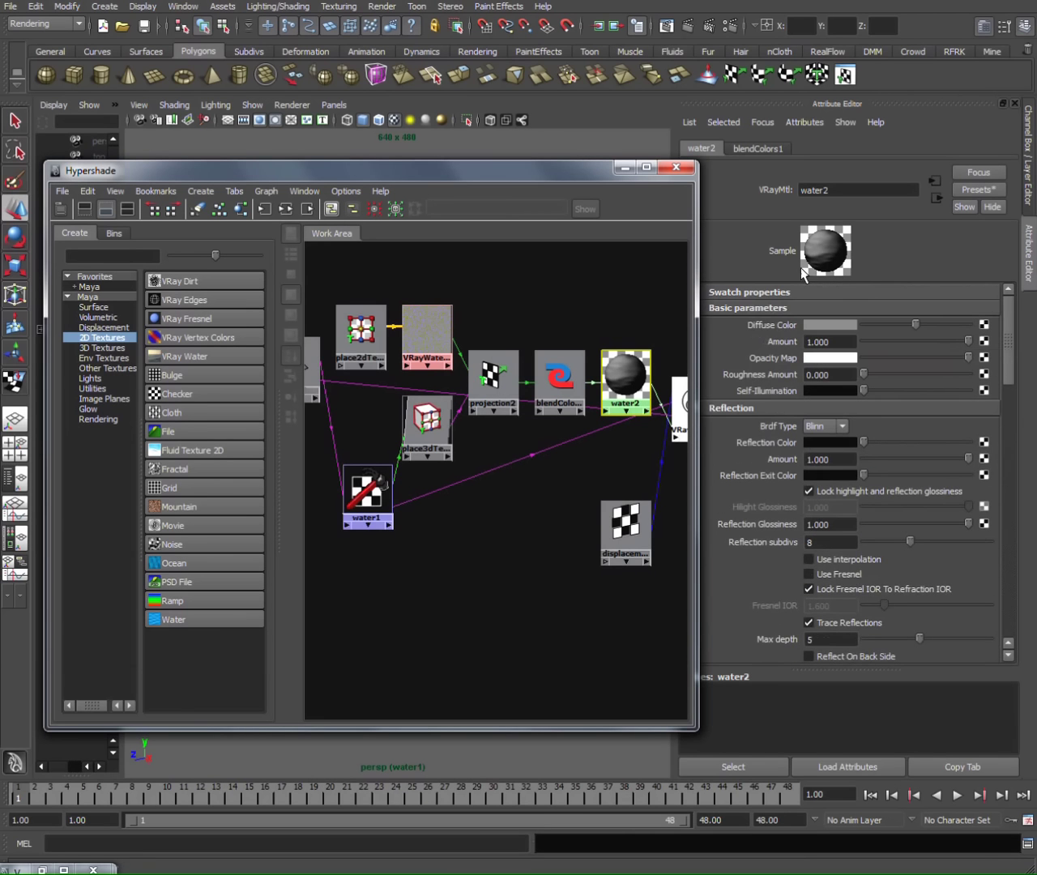
{"action": "left_click_drag", "start_coordinate": [587, 162], "coordinate": [578, 139]}
{"action": "left_click", "coordinate": [625, 167]}
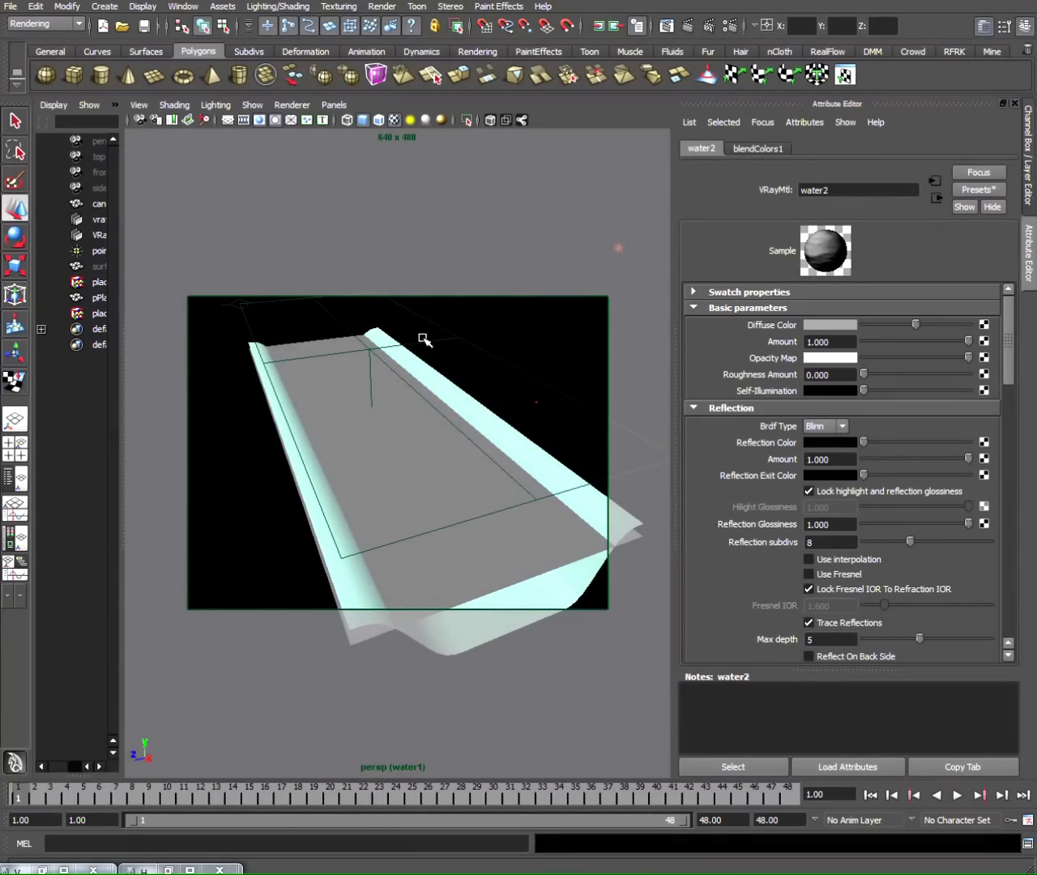
{"action": "left_click_drag", "start_coordinate": [226, 325], "coordinate": [416, 298]}
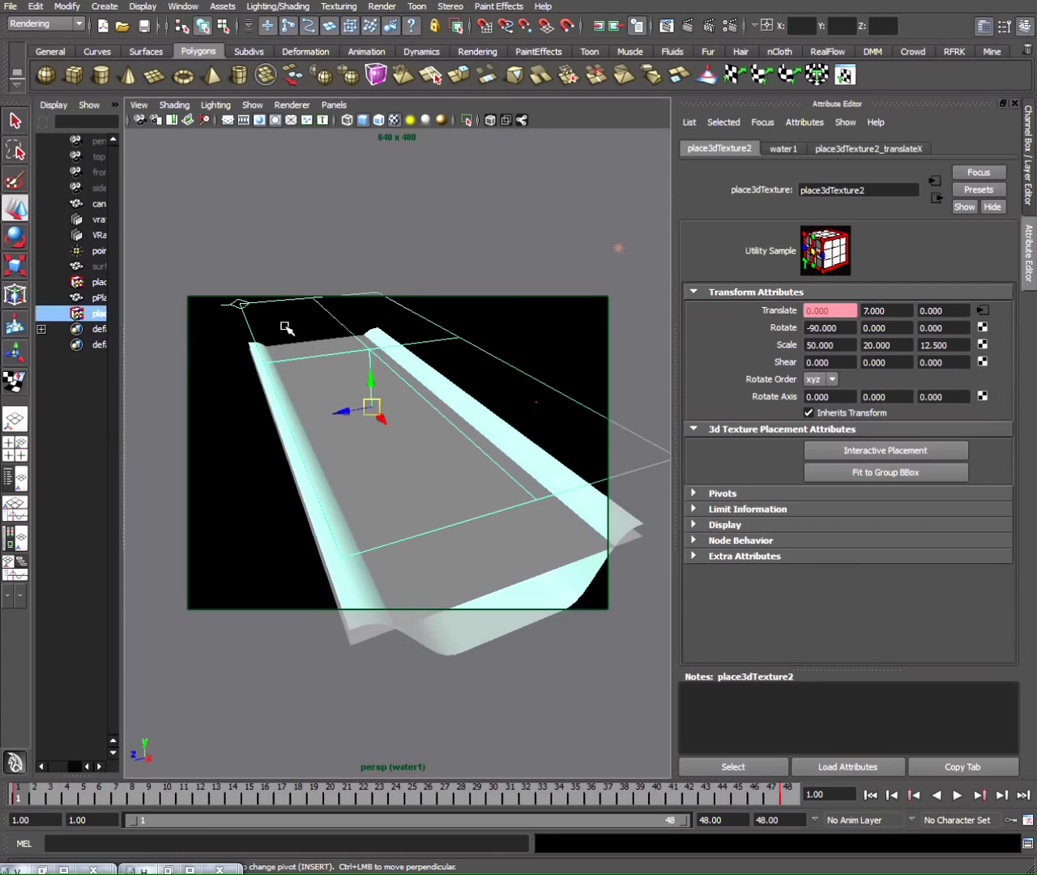
{"action": "left_click", "coordinate": [238, 360]}
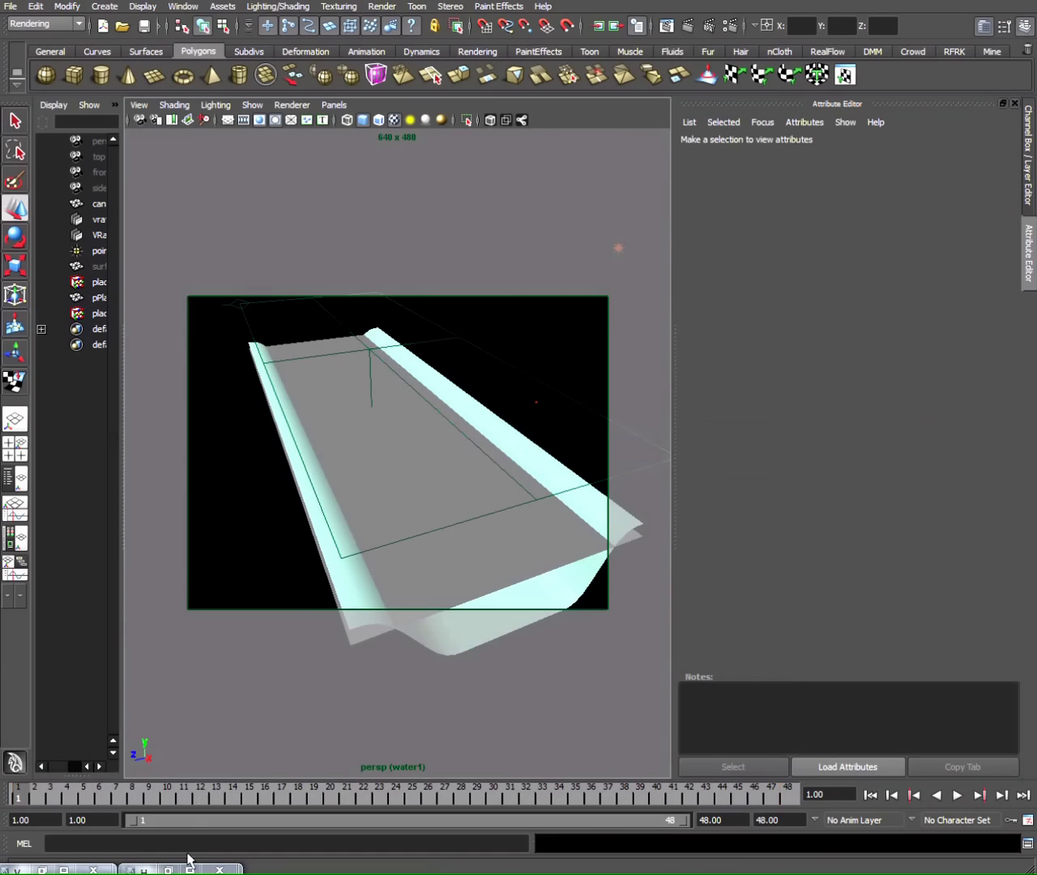
{"action": "left_click", "coordinate": [63, 868]}
{"action": "left_click_drag", "start_coordinate": [554, 186], "coordinate": [595, 163]}
{"action": "left_click", "coordinate": [662, 366]}
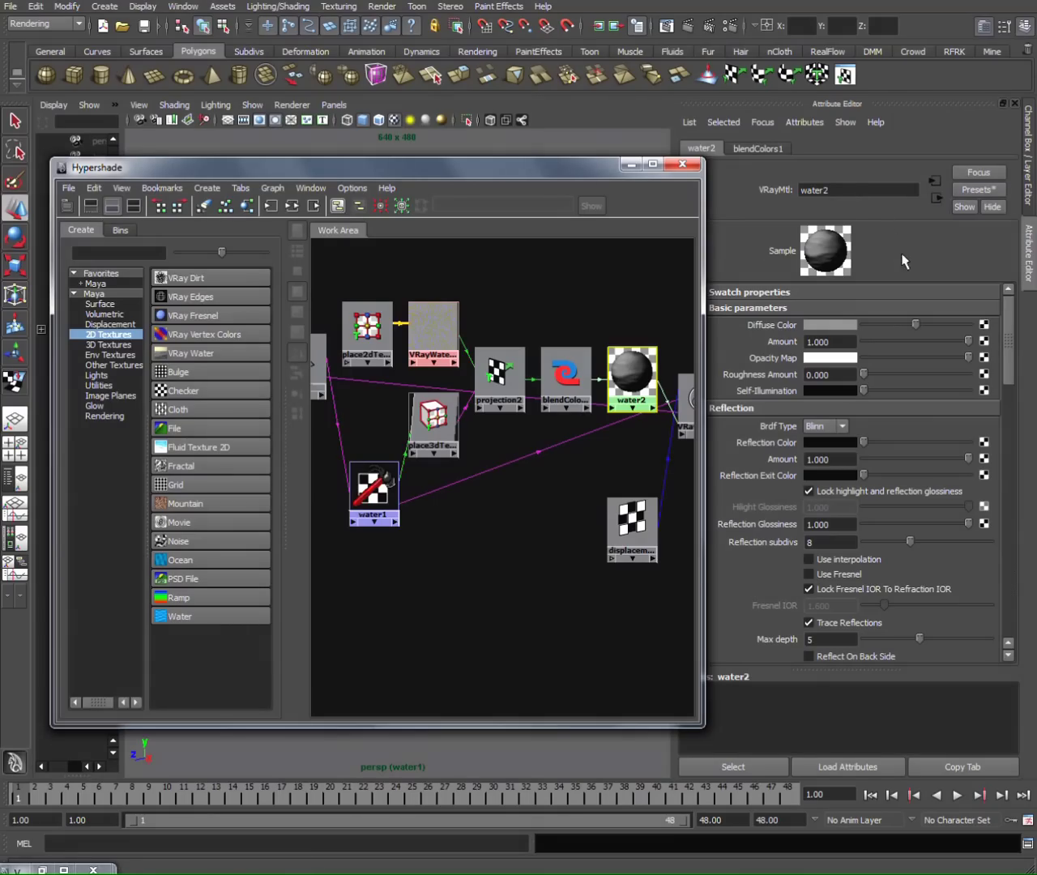
- Give water2 black diffuse colour, diffuse amount 0, white reflection colour and reflection glossiness 0.9
{"action": "left_click_drag", "start_coordinate": [597, 174], "coordinate": [583, 183]}
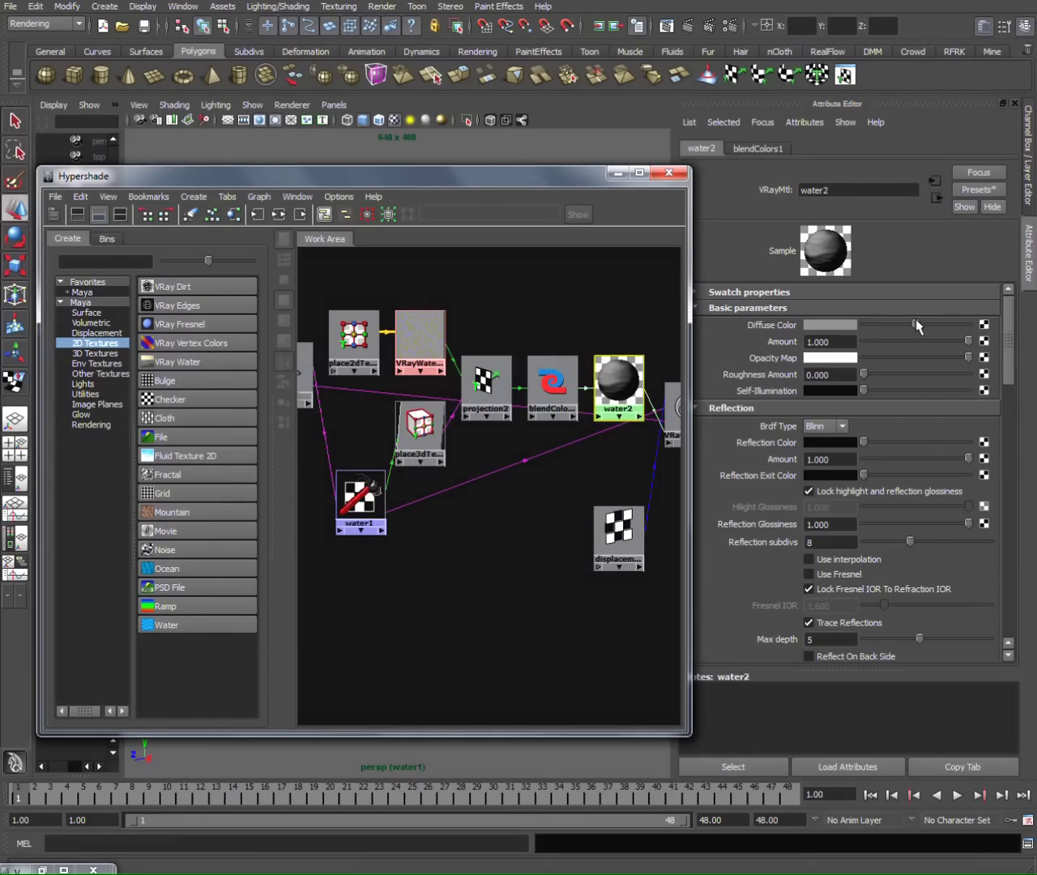
{"action": "left_click_drag", "start_coordinate": [915, 325], "coordinate": [864, 324]}
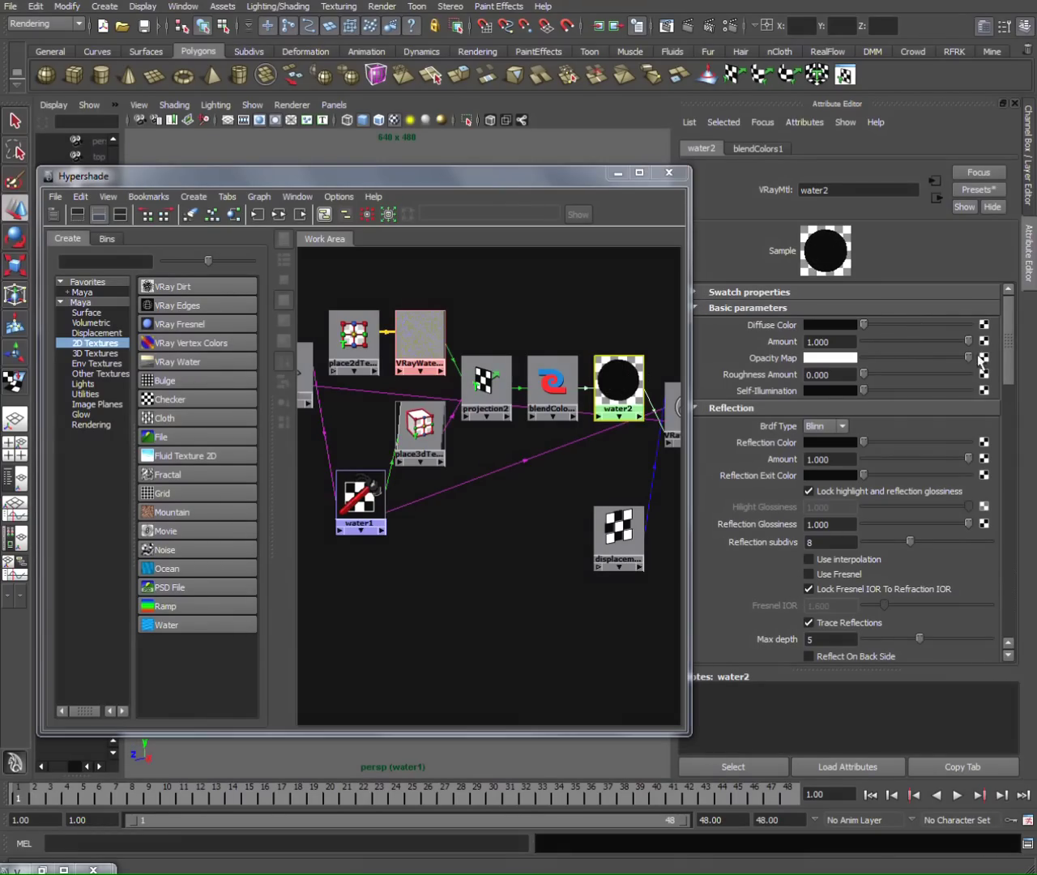
{"action": "left_click_drag", "start_coordinate": [969, 341], "coordinate": [837, 361]}
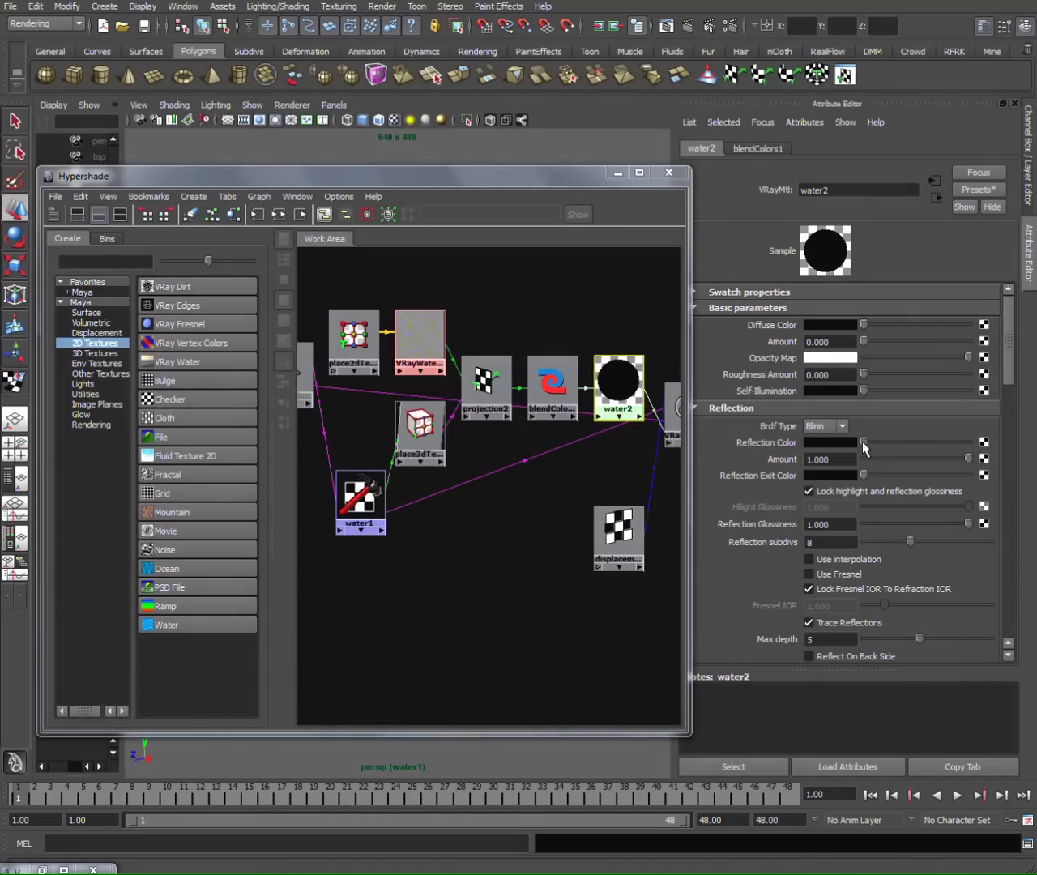
{"action": "left_click_drag", "start_coordinate": [864, 444], "coordinate": [969, 443]}
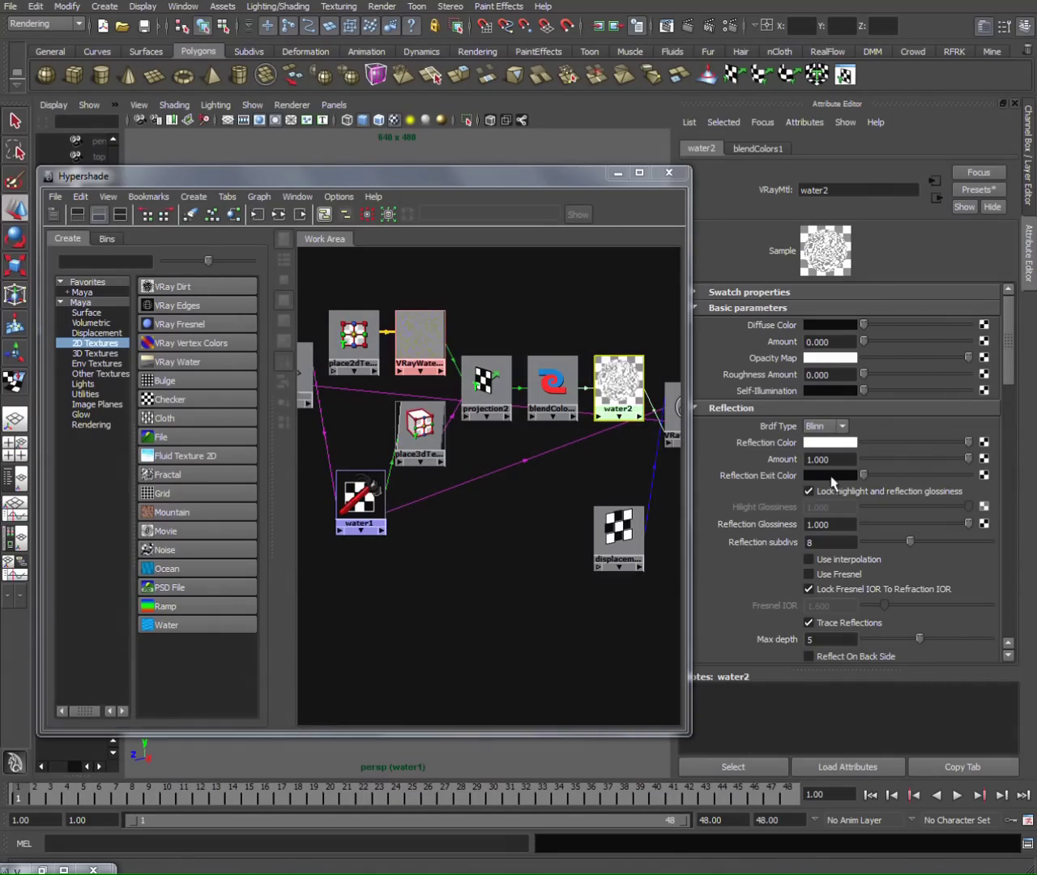
{"action": "double_click", "coordinate": [835, 526]}
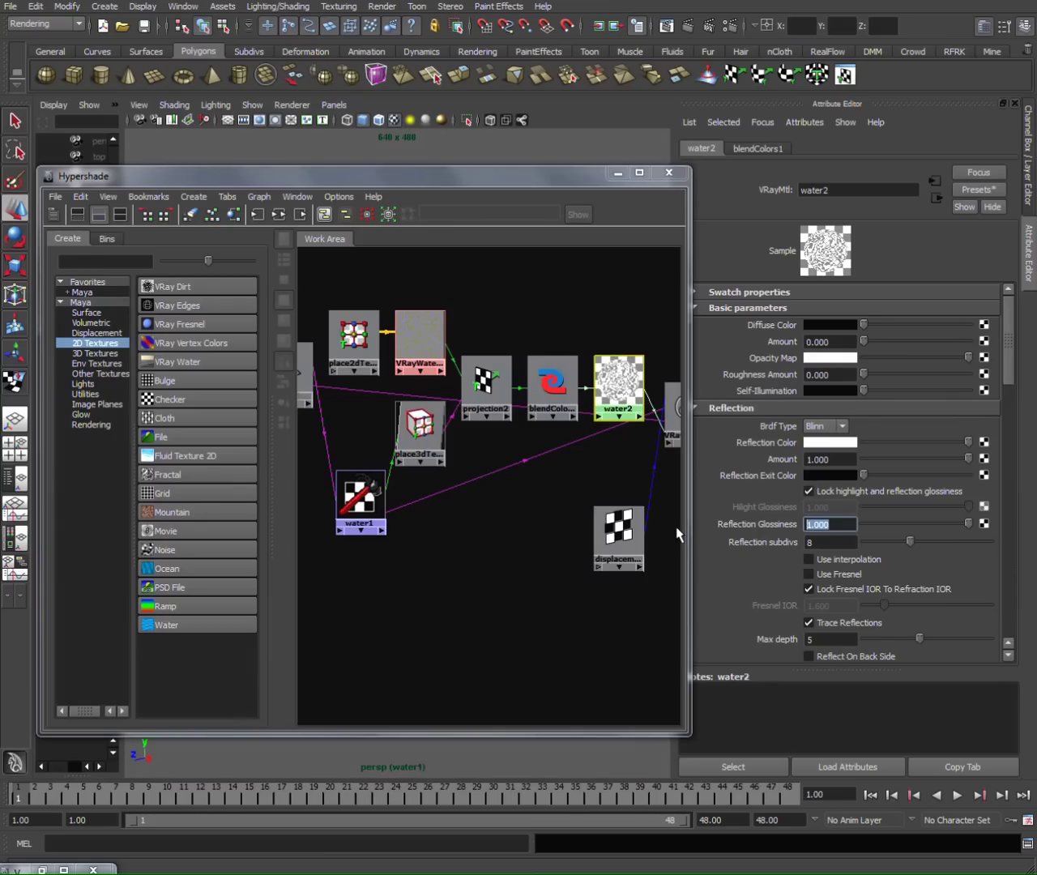
{"action": "type", "text": "0.9"}
{"action": "key", "text": "Return"}
- Enable reflection interpolation, set reflection max depth 3 and make the refraction colour white
{"action": "scroll", "coordinate": [733, 486], "scroll_direction": "down", "scroll_amount": 2}
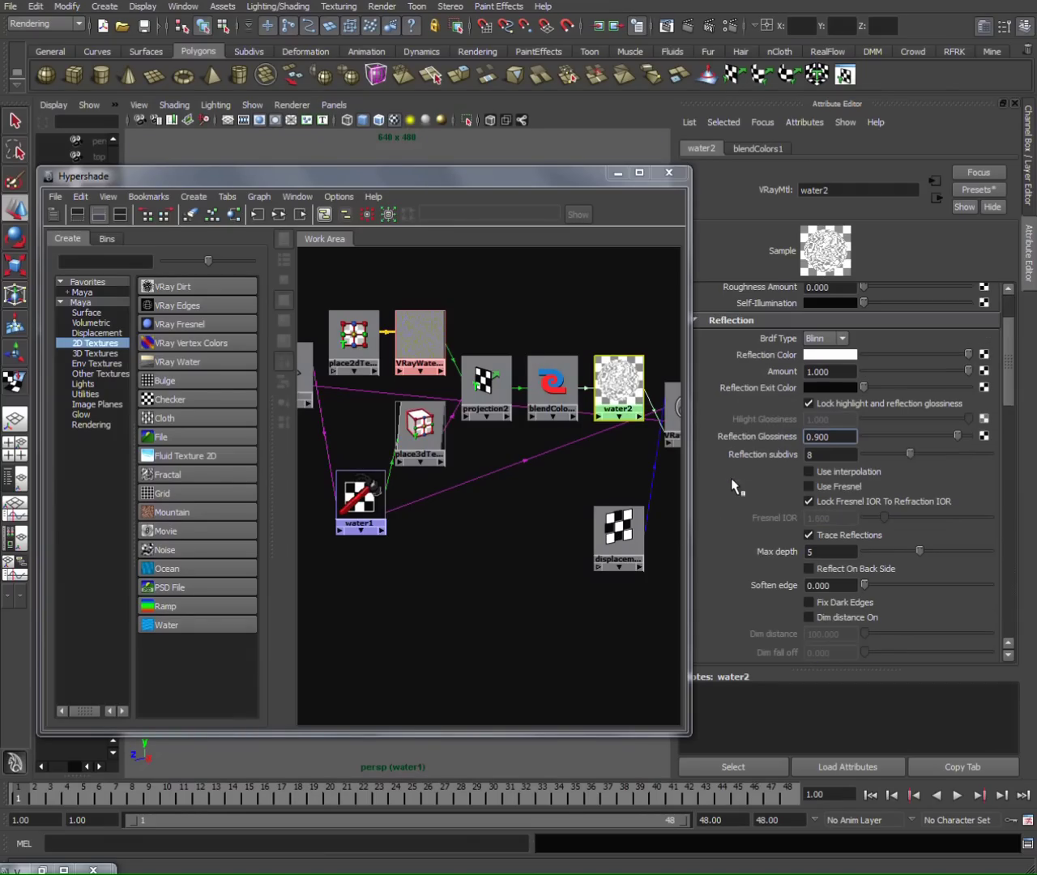
{"action": "left_click", "coordinate": [828, 474]}
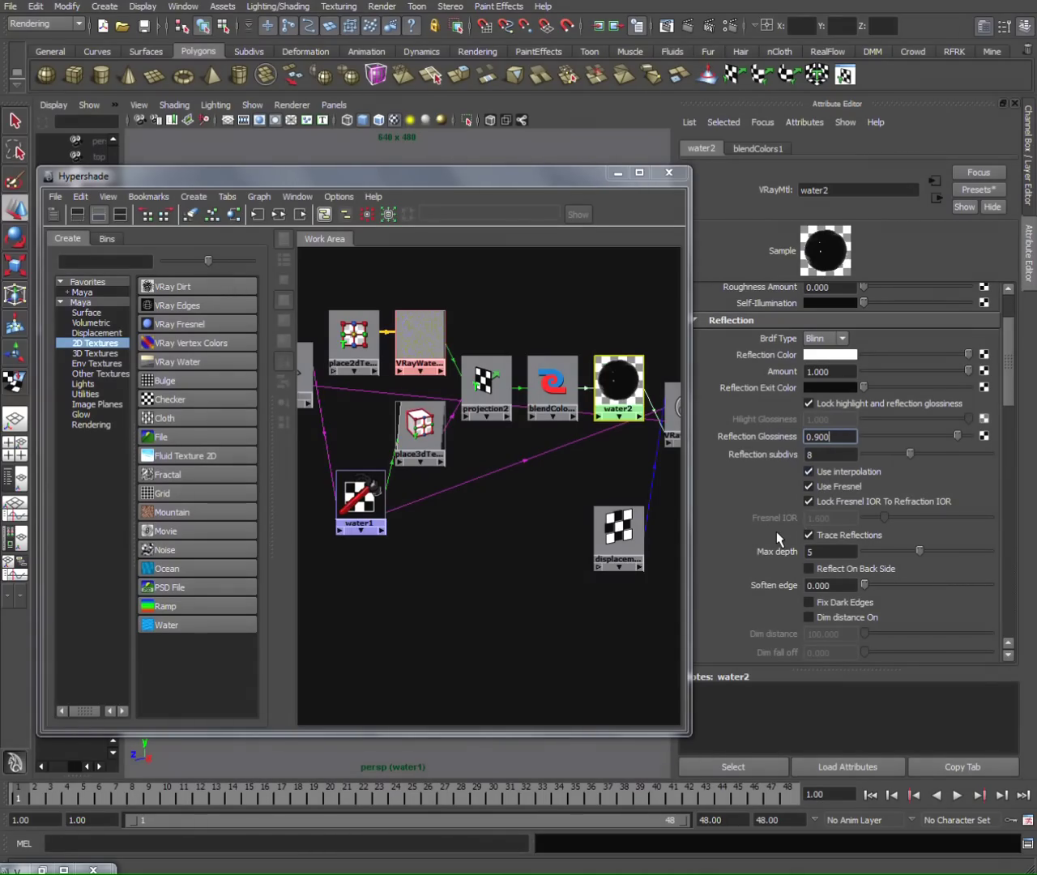
{"action": "left_click", "coordinate": [828, 552]}
{"action": "scroll", "coordinate": [759, 555], "scroll_direction": "down", "scroll_amount": 5}
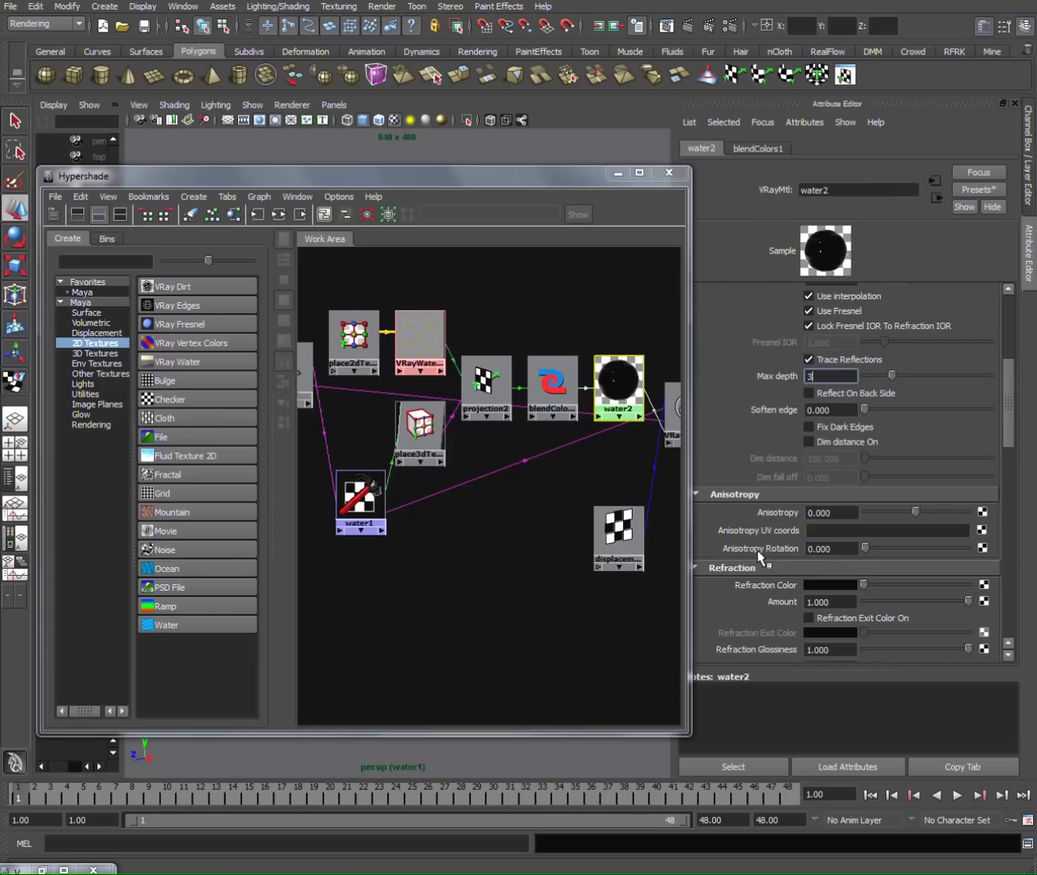
{"action": "scroll", "coordinate": [747, 466], "scroll_direction": "down", "scroll_amount": 3}
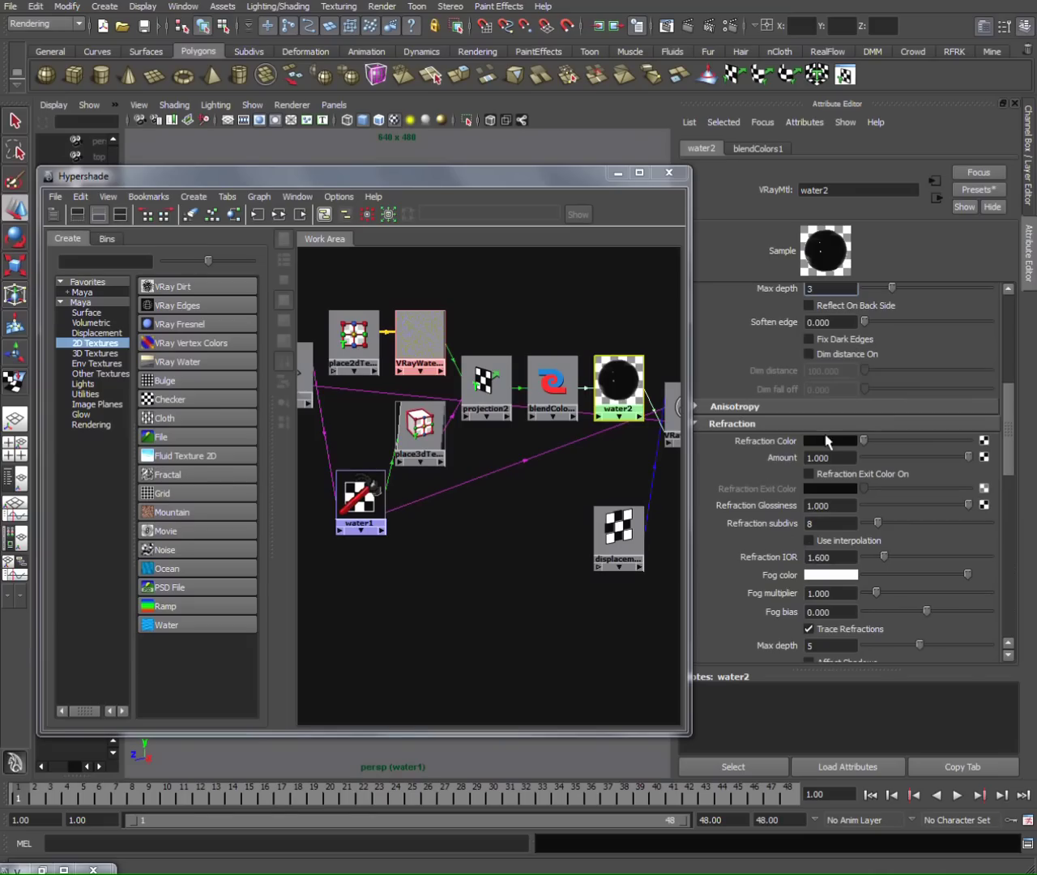
{"action": "left_click_drag", "start_coordinate": [864, 440], "coordinate": [968, 440]}
{"action": "type", "text": "3"}
- Set water2's refraction glossiness to 0.95 and refraction IOR to 1.3
{"action": "left_click", "coordinate": [834, 504]}
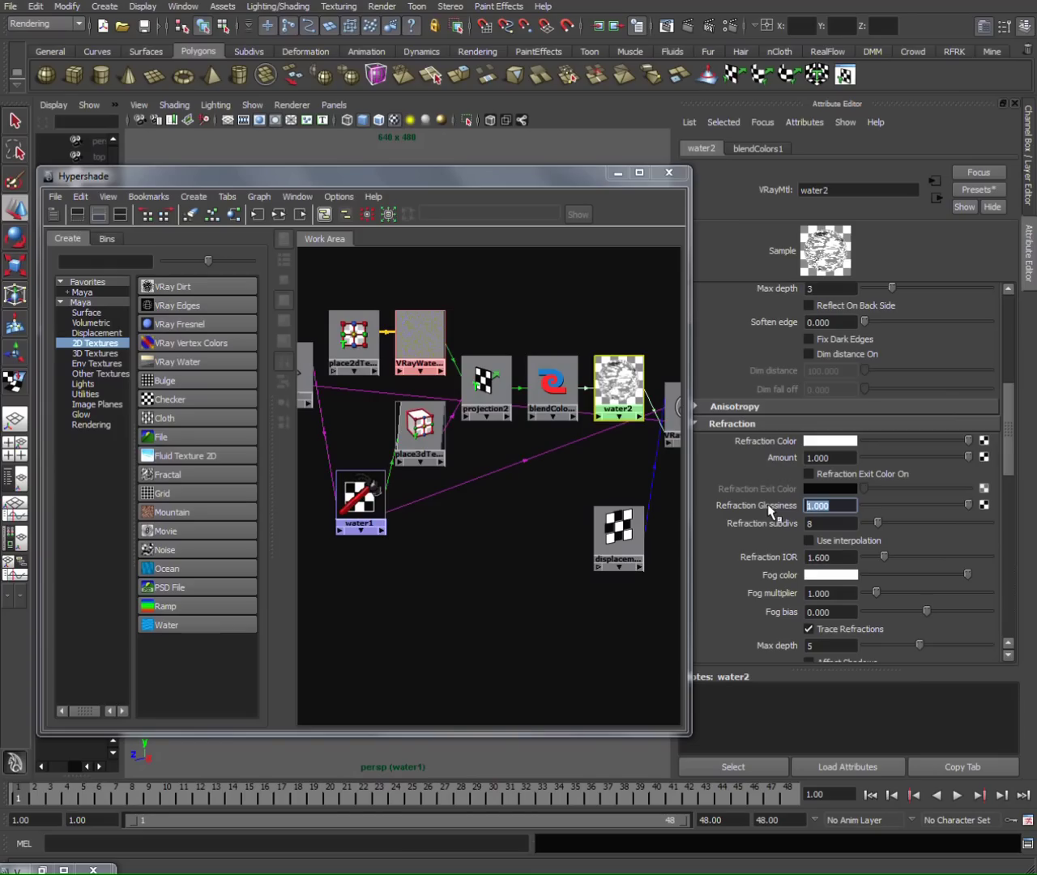
{"action": "type", "text": "0.950"}
{"action": "scroll", "coordinate": [746, 512], "scroll_direction": "down", "scroll_amount": 2}
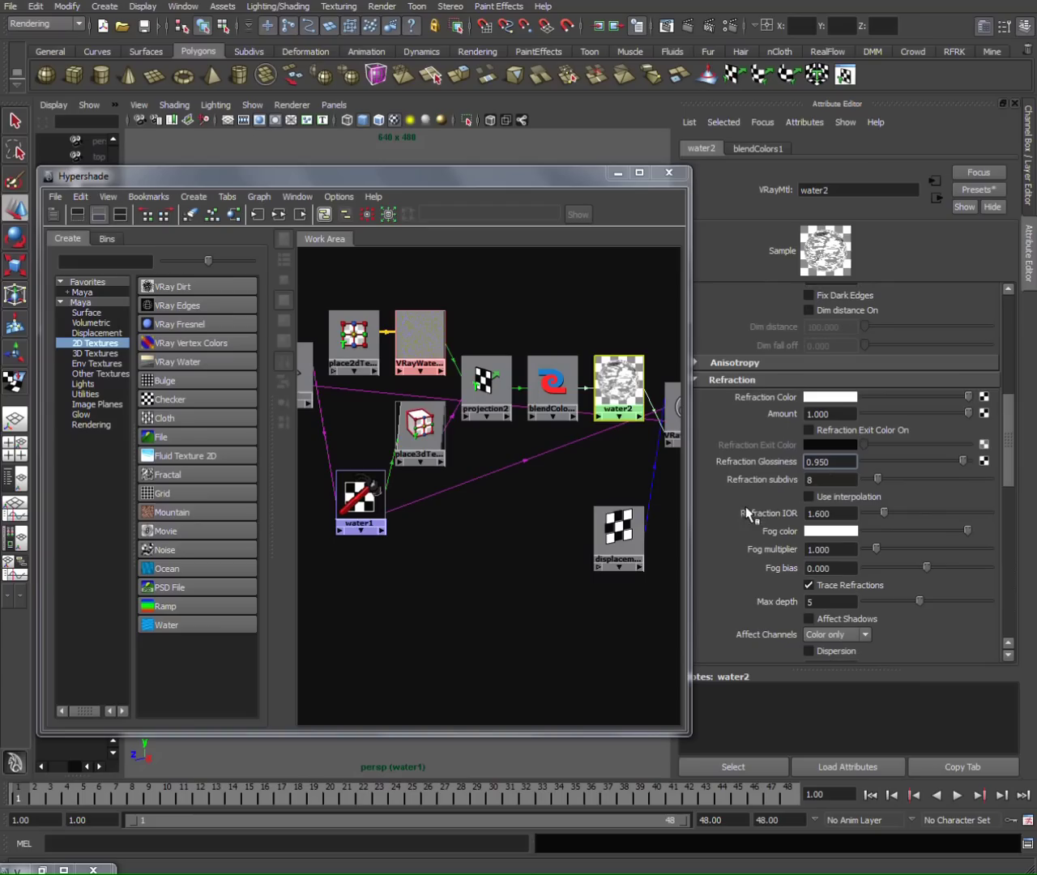
{"action": "left_click", "coordinate": [840, 513]}
{"action": "type", "text": "1.3"}
{"action": "key", "text": "Return"}
- Set water2's refraction max depth to 3
{"action": "scroll", "coordinate": [713, 406], "scroll_direction": "down", "scroll_amount": 4}
{"action": "left_click", "coordinate": [827, 515]}
{"action": "type", "text": "3"}
{"action": "key", "text": "Return"}
{"action": "scroll", "coordinate": [741, 501], "scroll_direction": "down", "scroll_amount": 8}
{"action": "scroll", "coordinate": [741, 501], "scroll_direction": "up", "scroll_amount": 20}
{"action": "scroll", "coordinate": [741, 501], "scroll_direction": "up", "scroll_amount": 8}
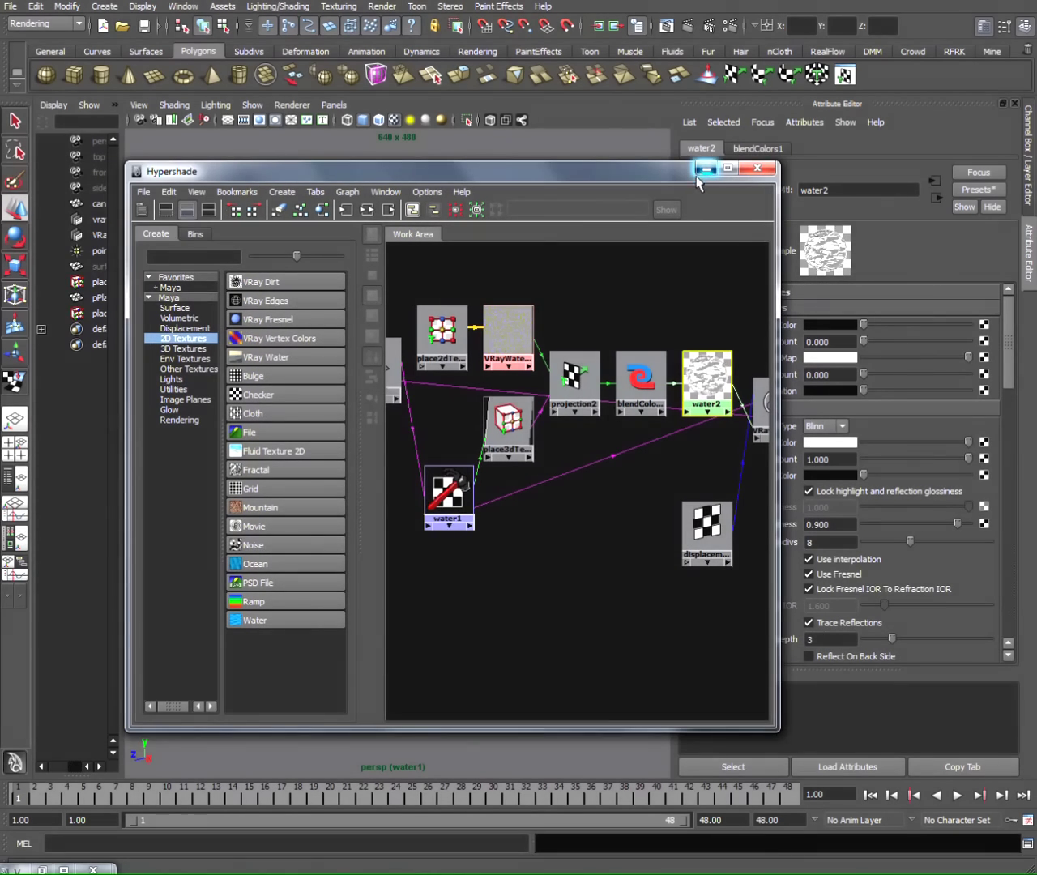
- Orbit to a lower perspective view and render a V-Ray test frame of the rippled water
{"action": "left_click", "coordinate": [617, 173]}
{"action": "mouse_move", "coordinate": [440, 424]}
{"action": "left_mouse_down", "text": "alt"}
{"action": "mouse_move", "coordinate": [488, 382]}
{"action": "mouse_move", "coordinate": [527, 397]}
{"action": "mouse_move", "coordinate": [462, 421]}
{"action": "mouse_move", "coordinate": [472, 384]}
{"action": "mouse_move", "coordinate": [440, 407]}
{"action": "left_mouse_up", "text": "alt"}
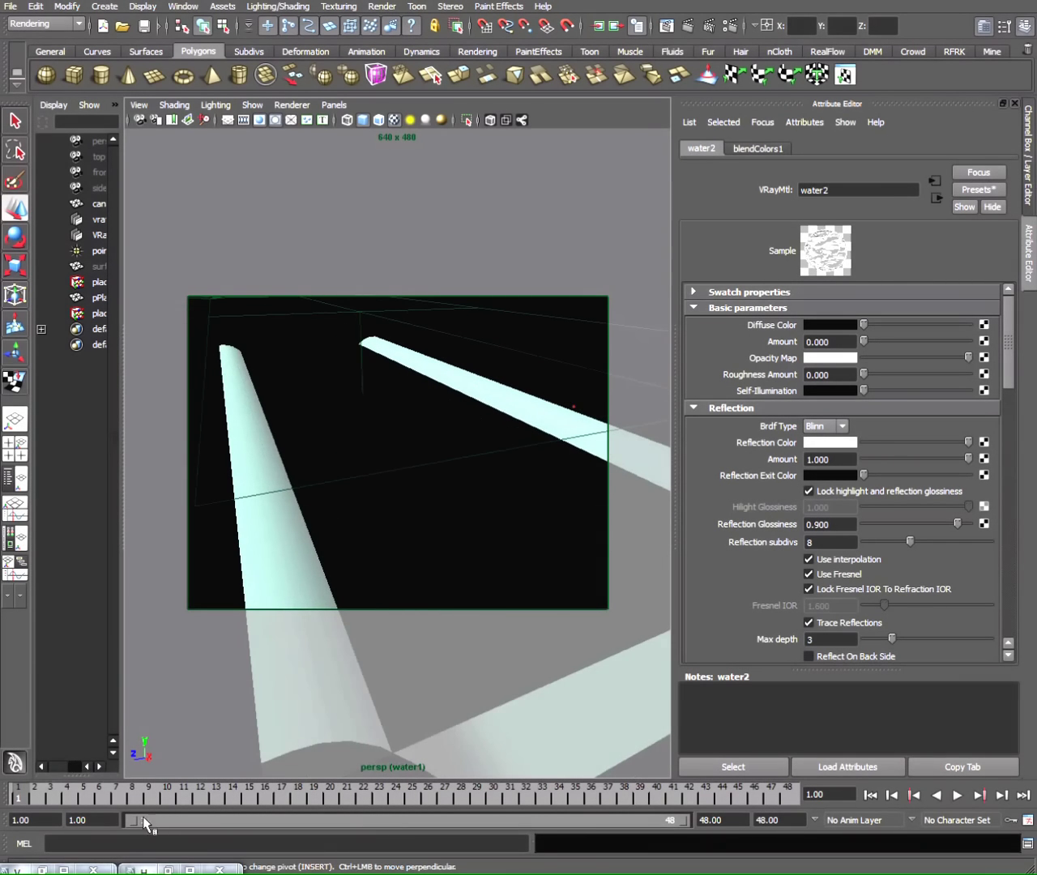
{"action": "left_click", "coordinate": [164, 868]}
{"action": "left_click", "coordinate": [706, 235]}
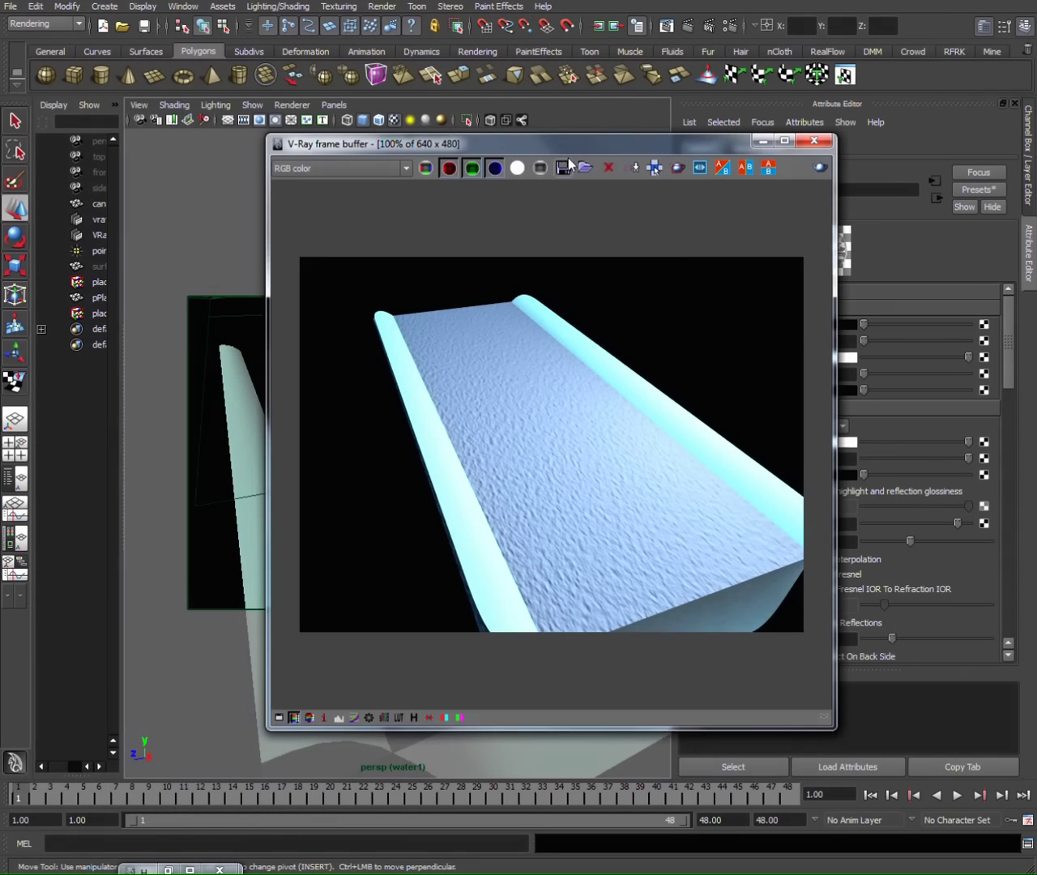
{"action": "left_click_drag", "start_coordinate": [544, 145], "coordinate": [515, 143]}
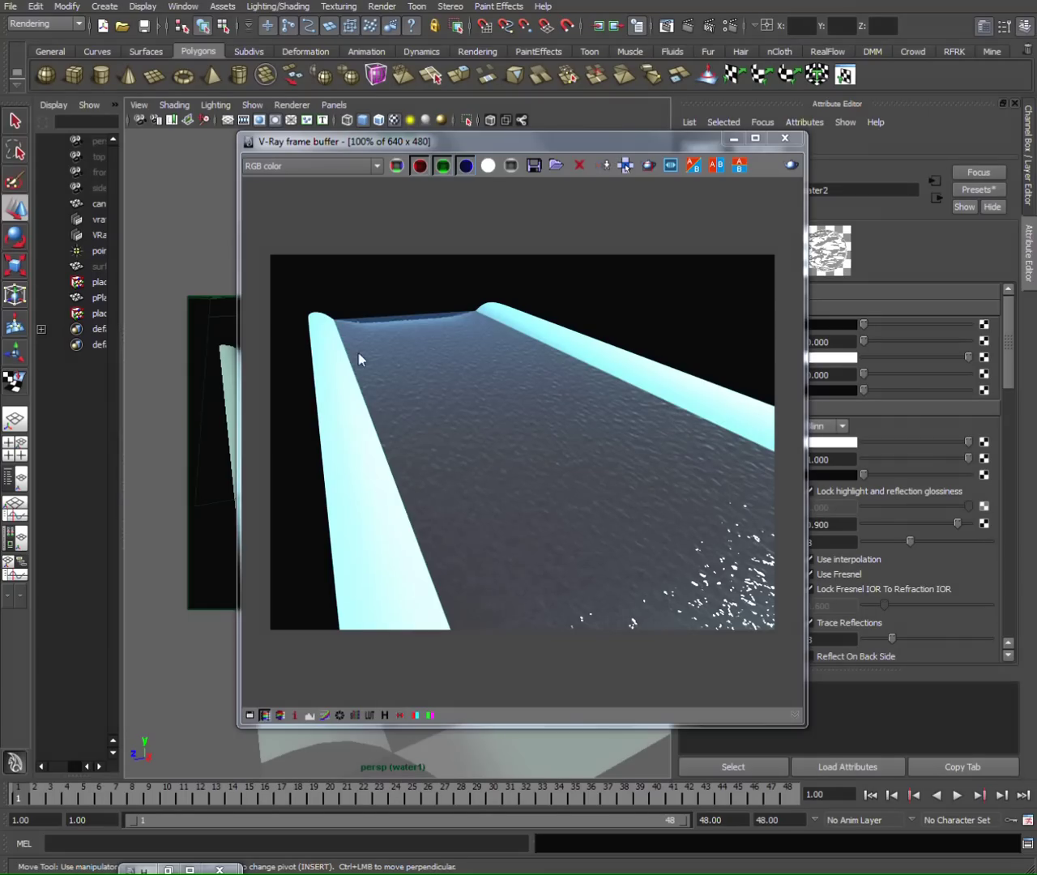
{"action": "left_click", "coordinate": [734, 140]}
- Load VRayWater1's wave settings, Height Multiplier 5 and Wind Magnitude 15, into the Attribute Editor
{"action": "left_click", "coordinate": [168, 870]}
{"action": "left_click_drag", "start_coordinate": [579, 234], "coordinate": [637, 235]}
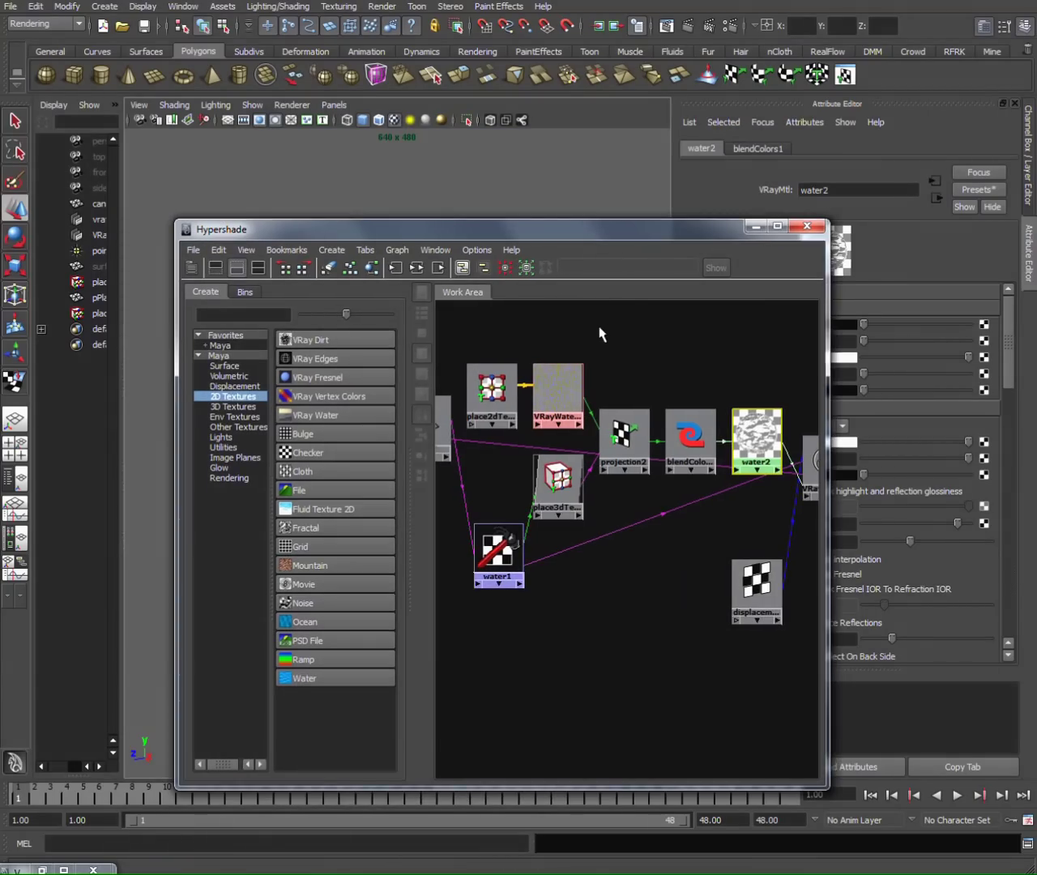
{"action": "left_click", "coordinate": [558, 393]}
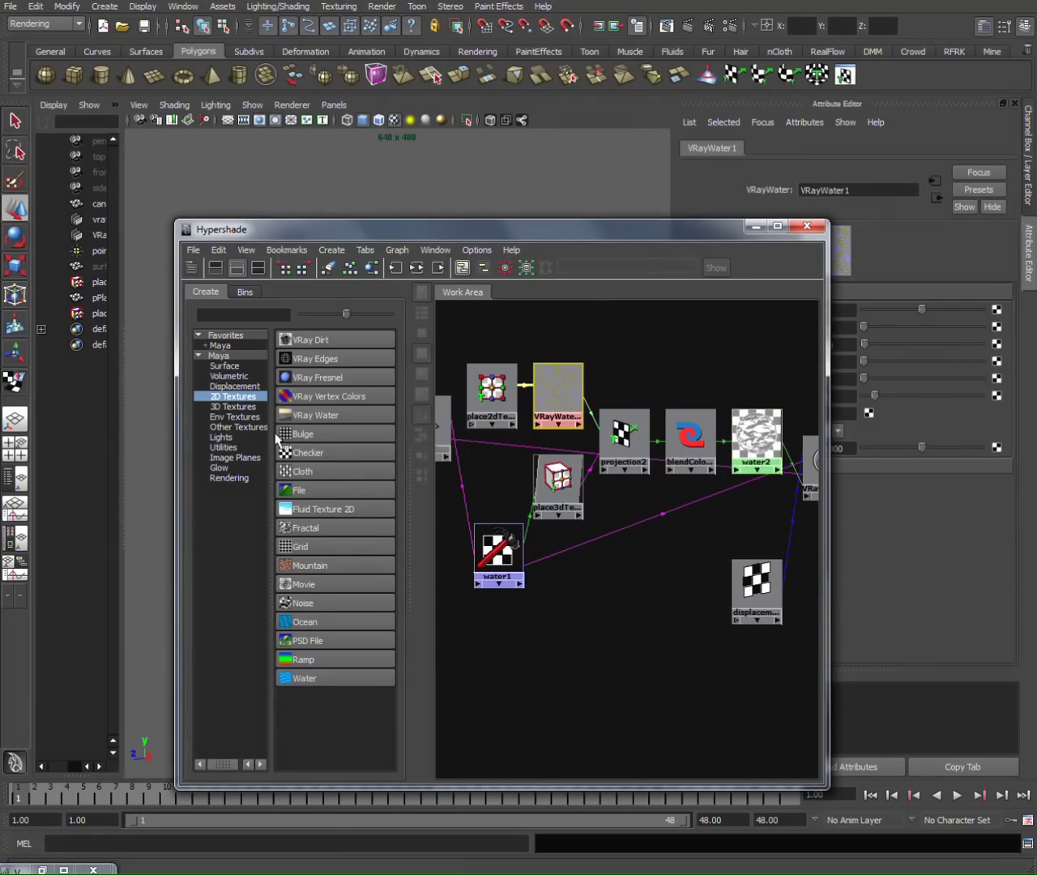
{"action": "left_click", "coordinate": [623, 367]}
{"action": "left_click_drag", "start_coordinate": [614, 231], "coordinate": [409, 290]}
{"action": "left_click", "coordinate": [402, 396]}
{"action": "left_click_drag", "start_coordinate": [535, 242], "coordinate": [631, 238]}
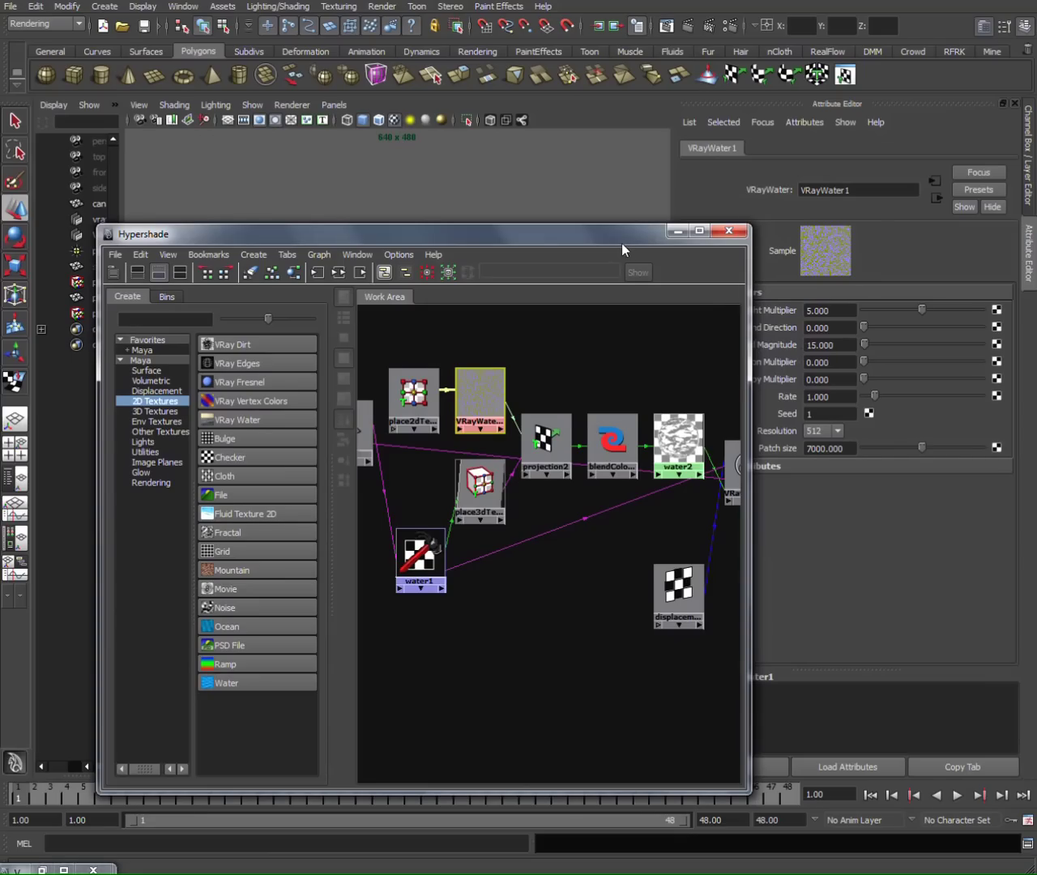
{"action": "left_click_drag", "start_coordinate": [604, 240], "coordinate": [584, 230]}
{"action": "left_click", "coordinate": [828, 397]}
{"action": "left_click", "coordinate": [660, 362]}
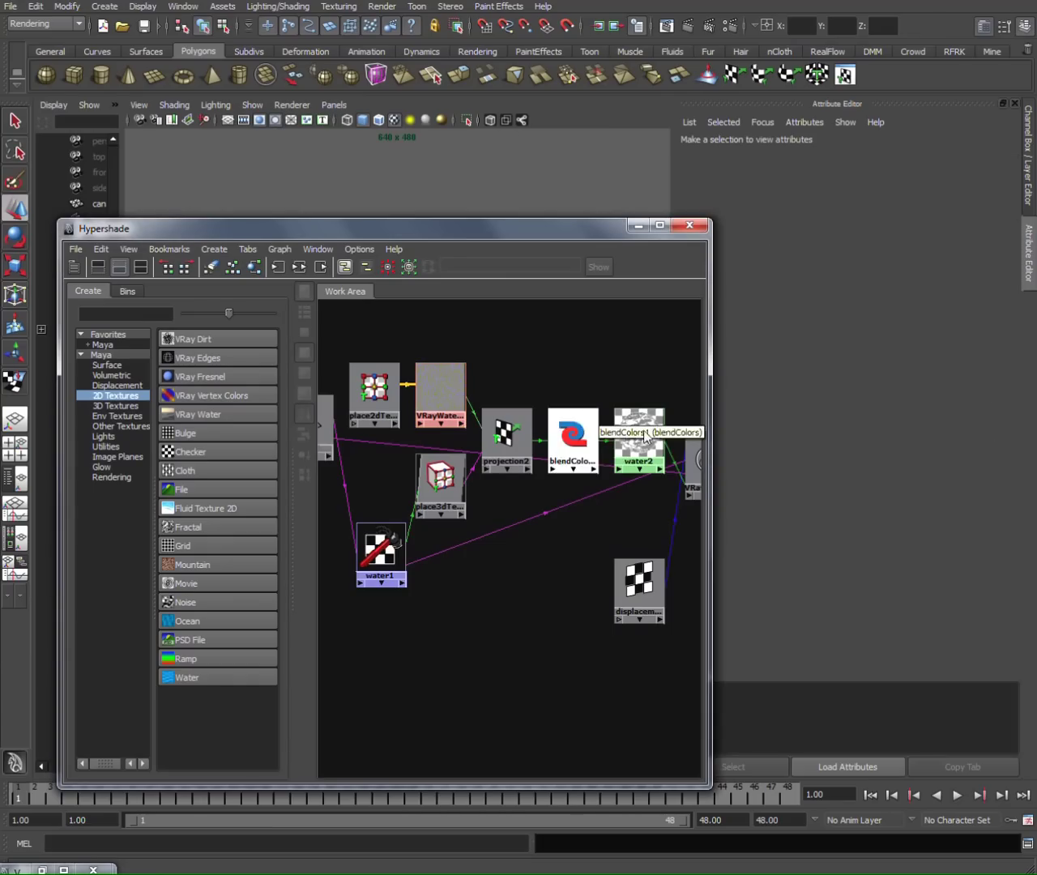
{"action": "key", "text": "ctrl+z"}
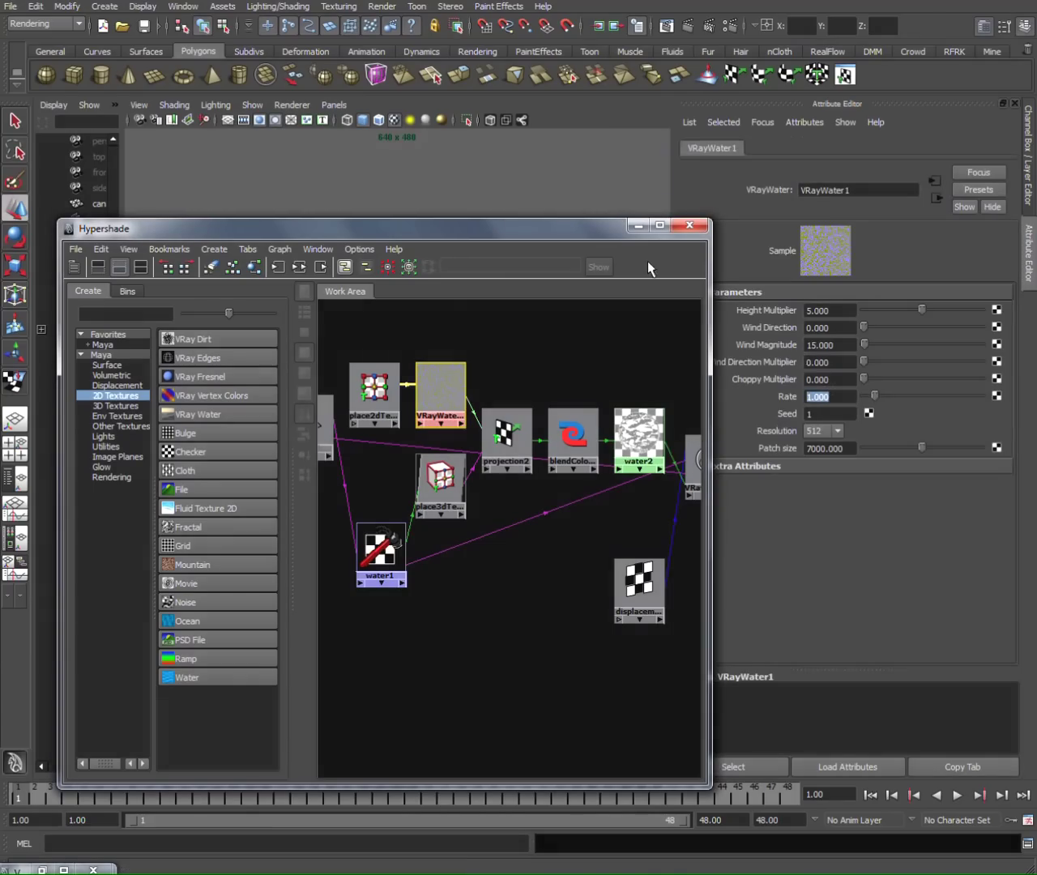
{"action": "left_click", "coordinate": [639, 225]}
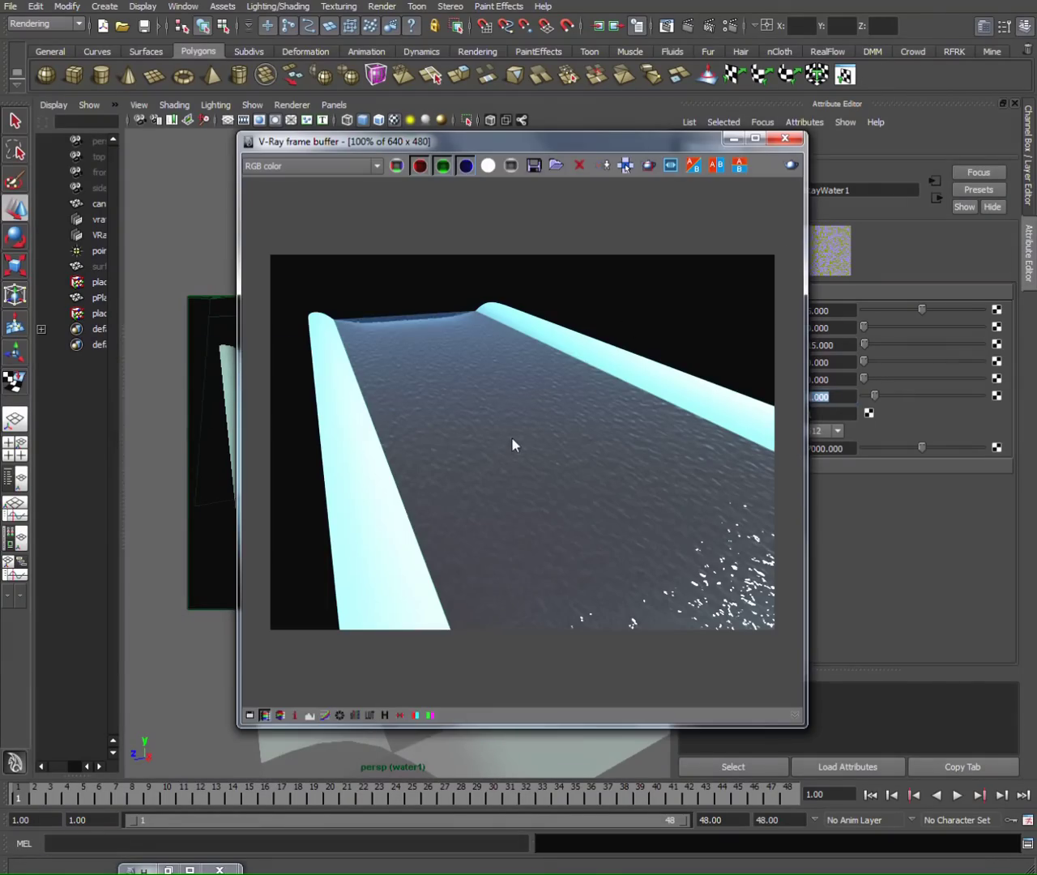
{"action": "left_click", "coordinate": [169, 869]}
{"action": "left_click_drag", "start_coordinate": [592, 267], "coordinate": [638, 248]}
{"action": "left_click", "coordinate": [682, 237]}
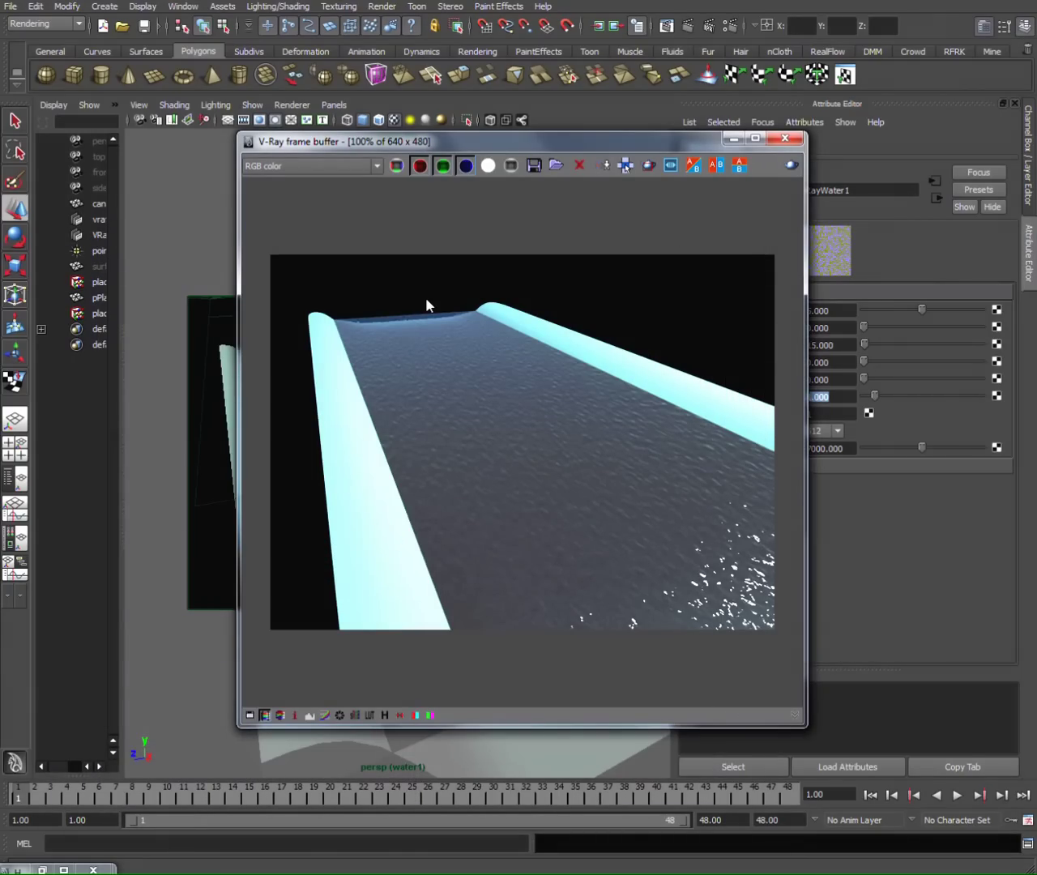
{"action": "left_click", "coordinate": [731, 139]}
- In Render Settings, turn on GI in the V-Ray Indirect Illumination page
{"action": "left_click", "coordinate": [713, 82]}
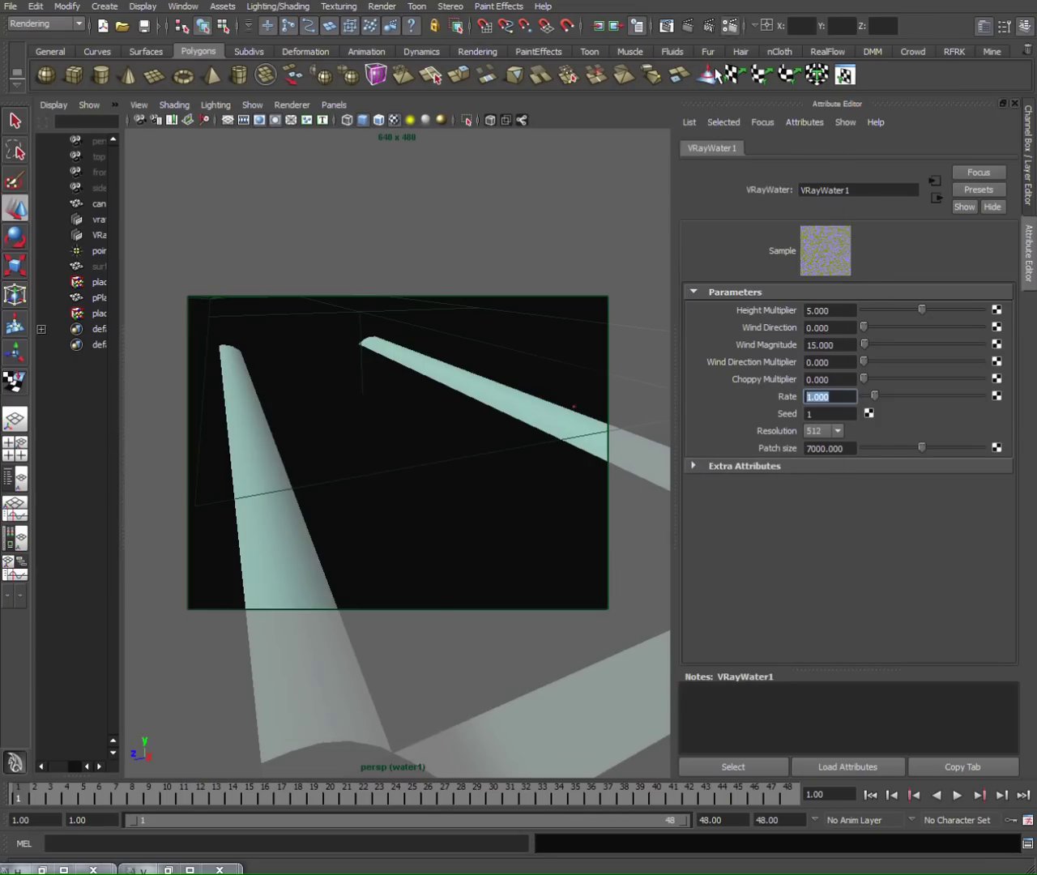
{"action": "left_click", "coordinate": [454, 176]}
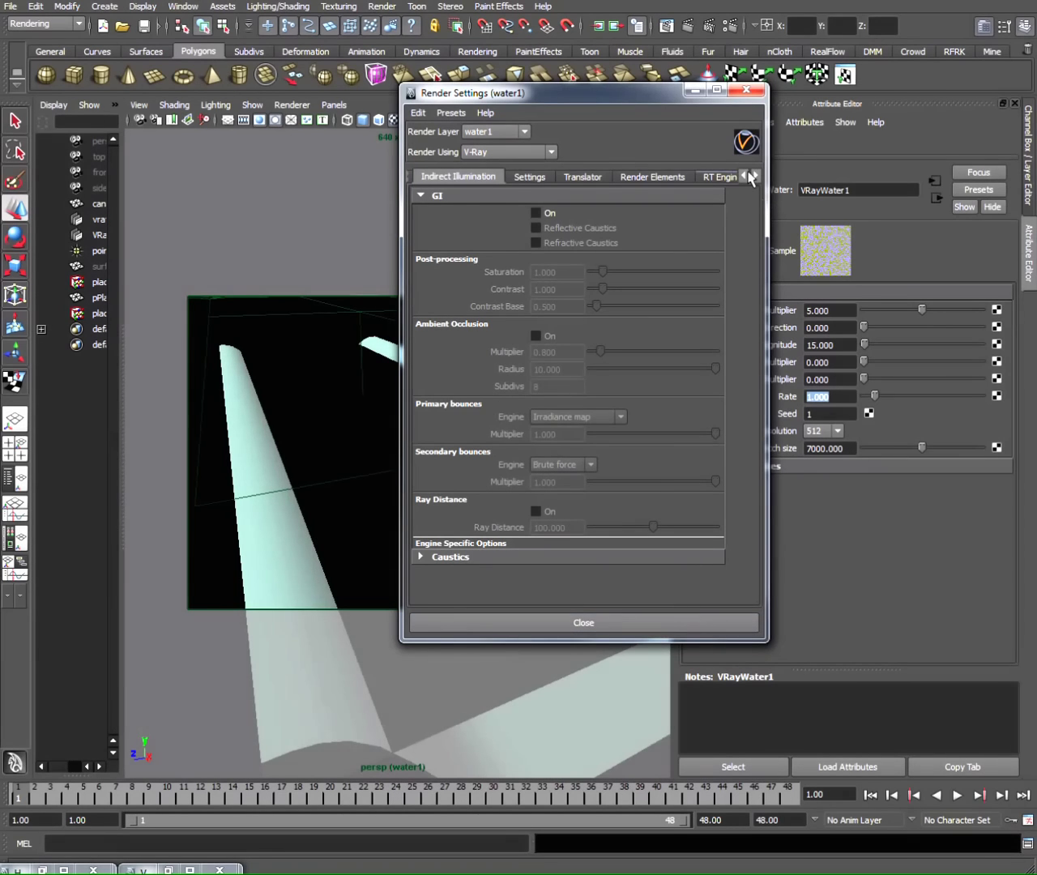
{"action": "left_click", "coordinate": [743, 176]}
{"action": "left_click", "coordinate": [743, 175]}
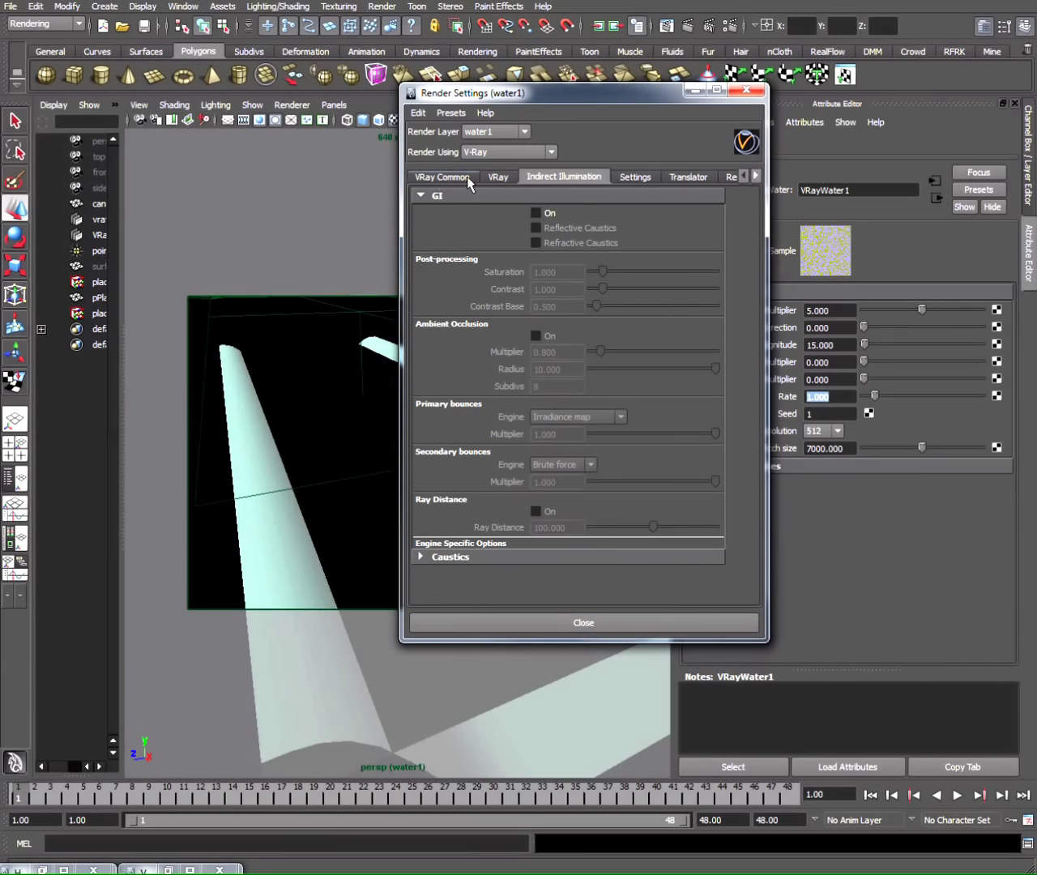
{"action": "left_click", "coordinate": [535, 213]}
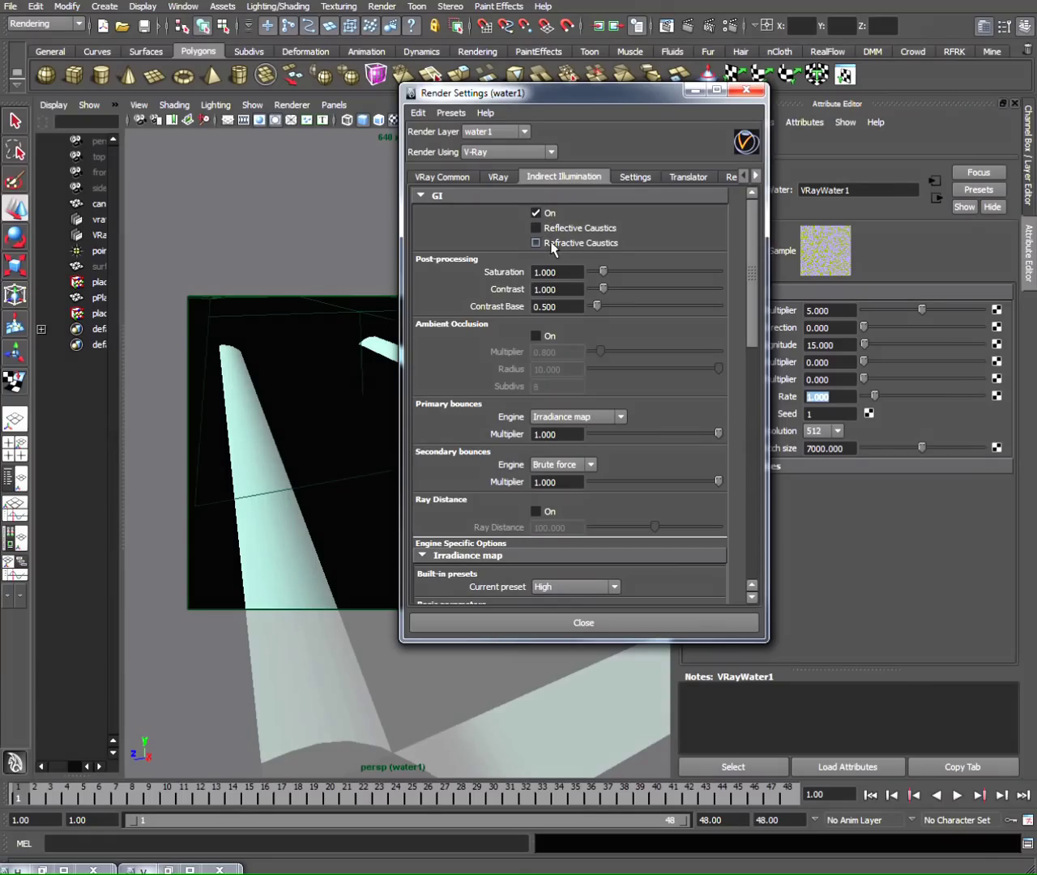
{"action": "left_click", "coordinate": [564, 243]}
{"action": "left_click", "coordinate": [538, 245]}
- Expand the Caustics section and switch caustics on
{"action": "left_click_drag", "start_coordinate": [661, 86], "coordinate": [840, 87]}
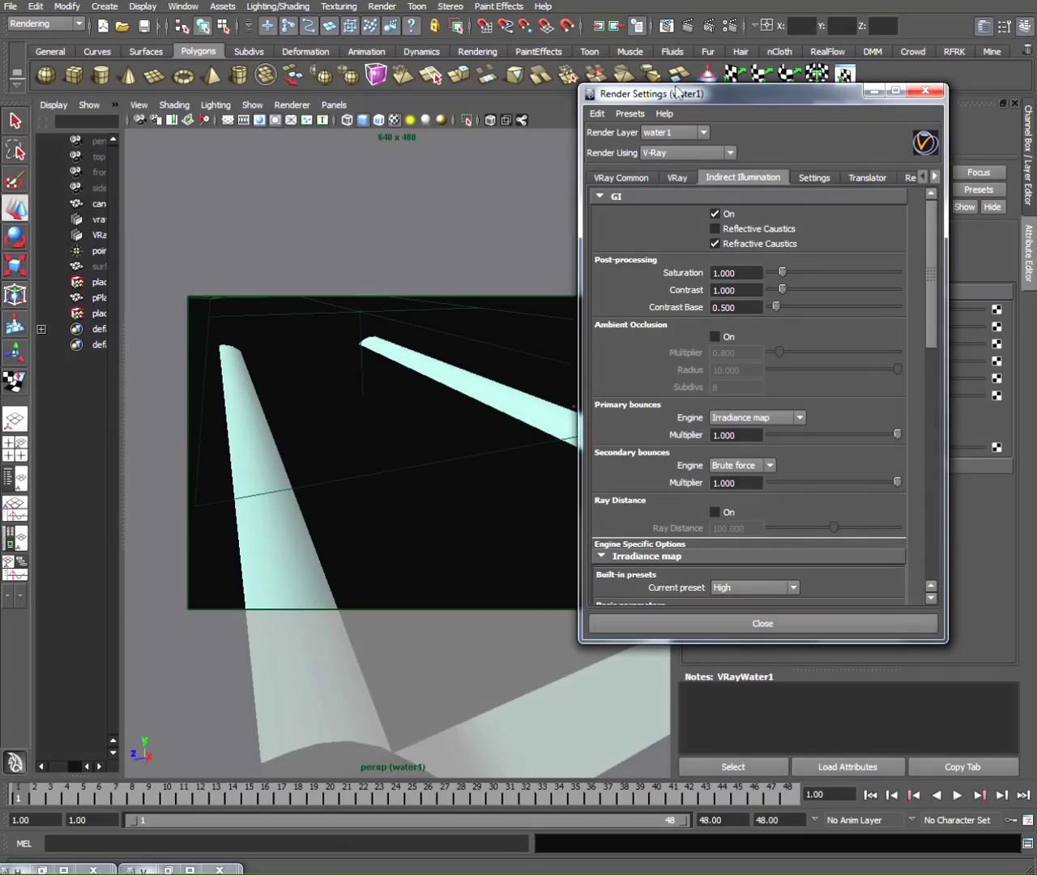
{"action": "left_click_drag", "start_coordinate": [605, 103], "coordinate": [226, 126]}
{"action": "left_click_drag", "start_coordinate": [375, 114], "coordinate": [589, 98]}
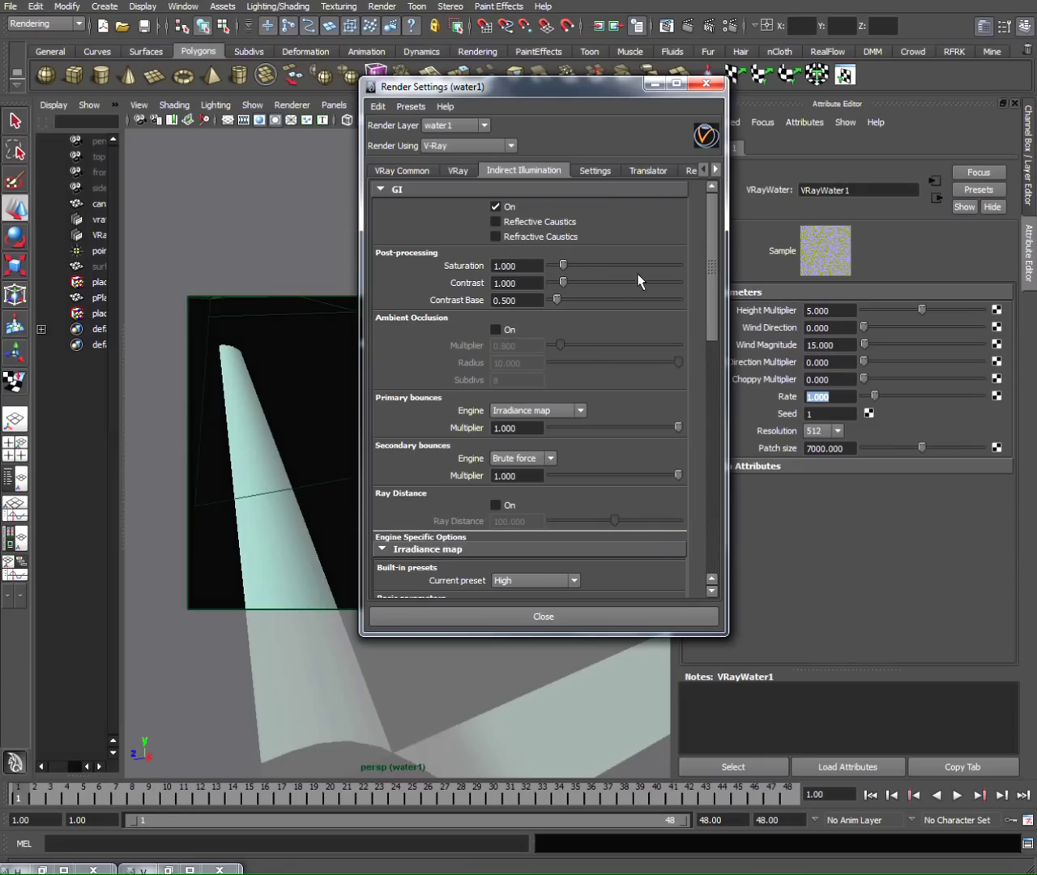
{"action": "scroll", "coordinate": [626, 282], "scroll_direction": "down", "scroll_amount": 6}
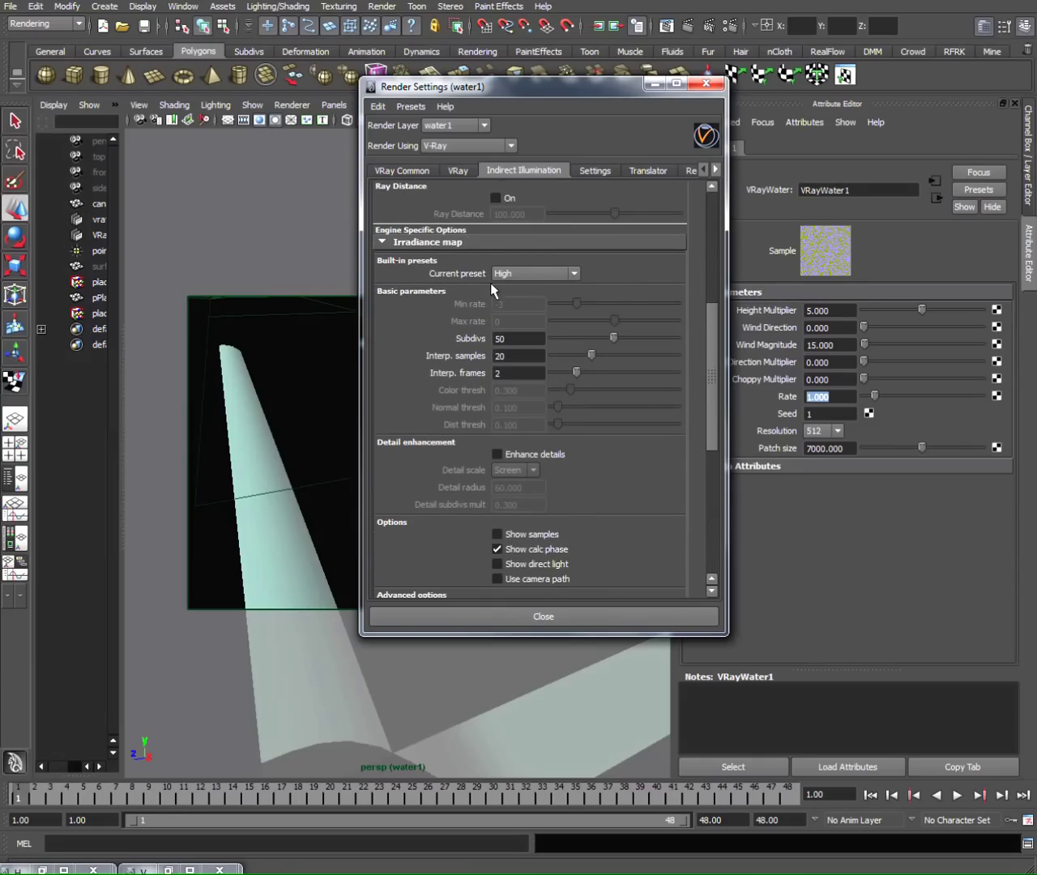
{"action": "scroll", "coordinate": [490, 304], "scroll_direction": "down", "scroll_amount": 5}
{"action": "left_click", "coordinate": [405, 589]}
{"action": "scroll", "coordinate": [409, 504], "scroll_direction": "down", "scroll_amount": 5}
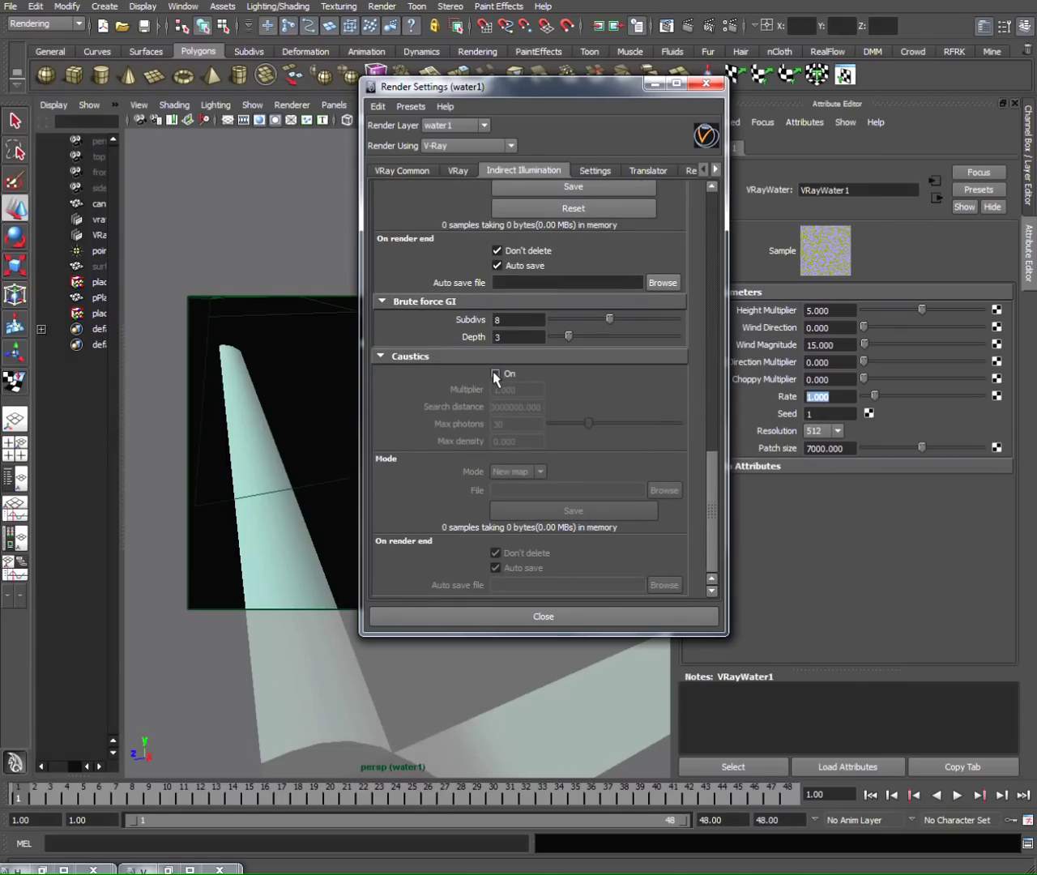
{"action": "left_click", "coordinate": [496, 373]}
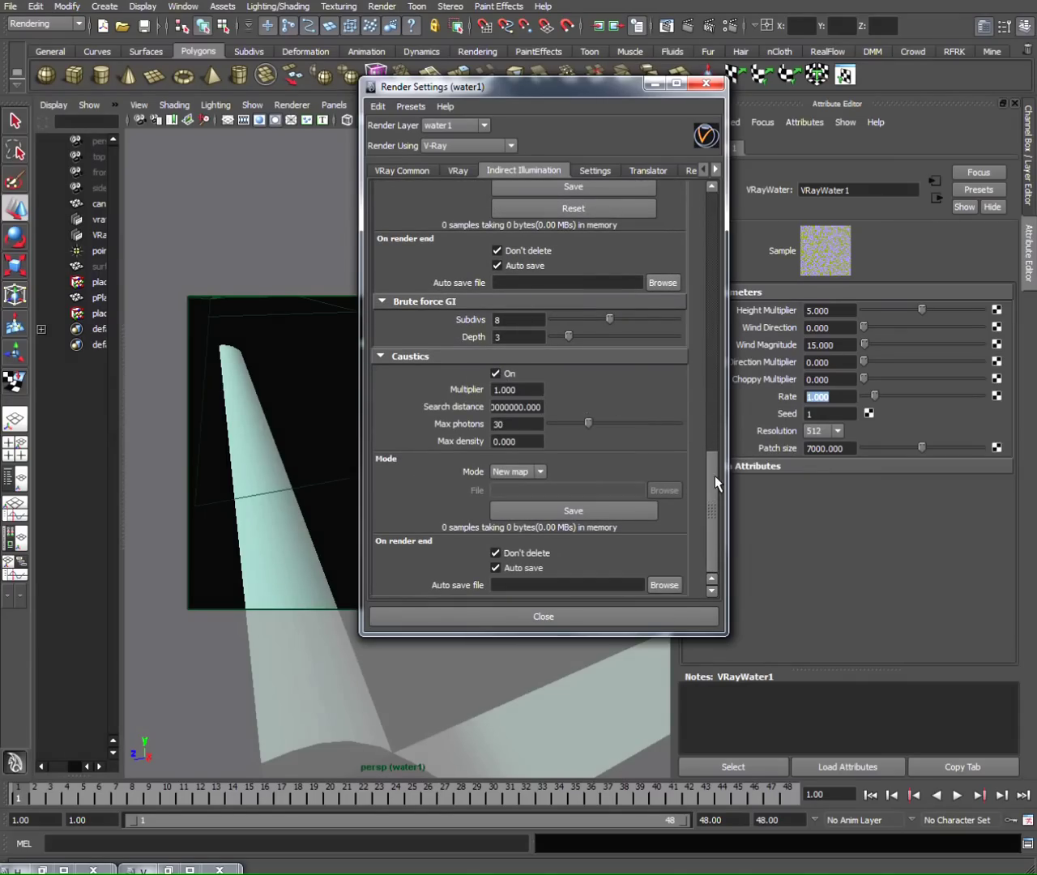
{"action": "left_click_drag", "start_coordinate": [714, 478], "coordinate": [711, 202]}
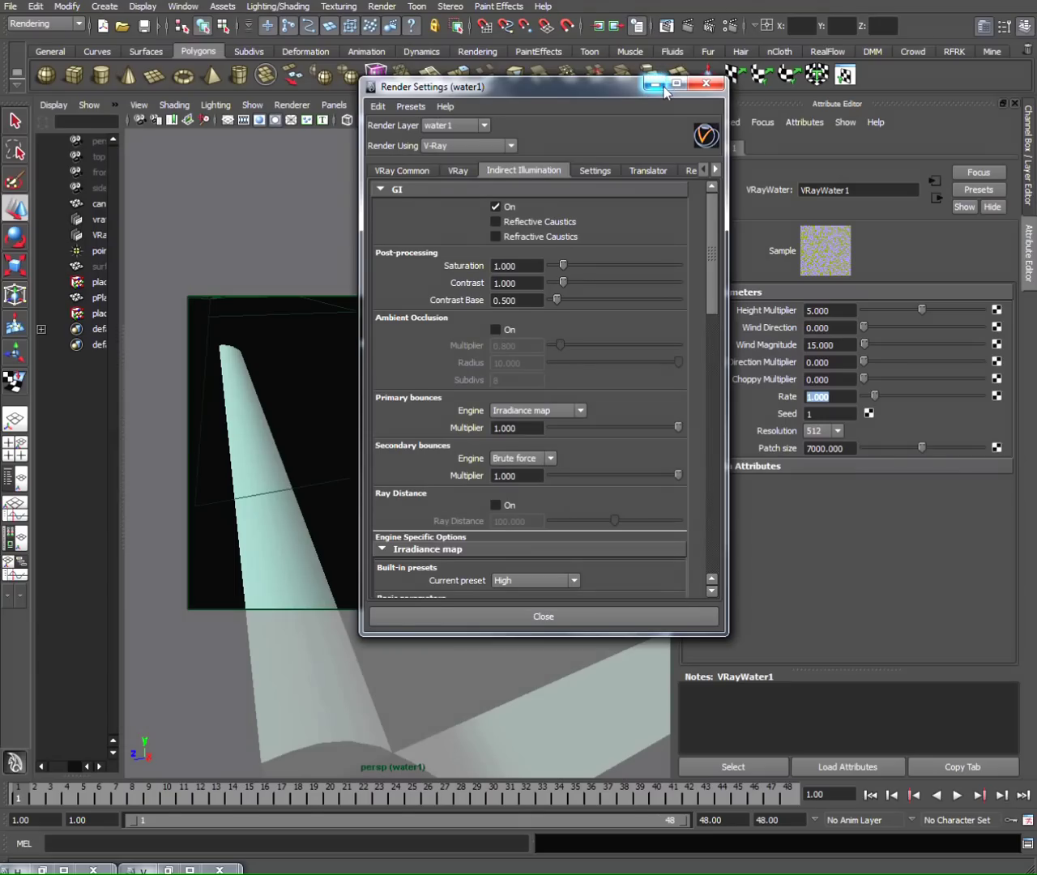
{"action": "left_click", "coordinate": [401, 170]}
- Close Render Settings, frame the water geometry and select the point light
{"action": "left_click", "coordinate": [706, 83]}
{"action": "left_click", "coordinate": [545, 338]}
{"action": "key", "text": "f"}
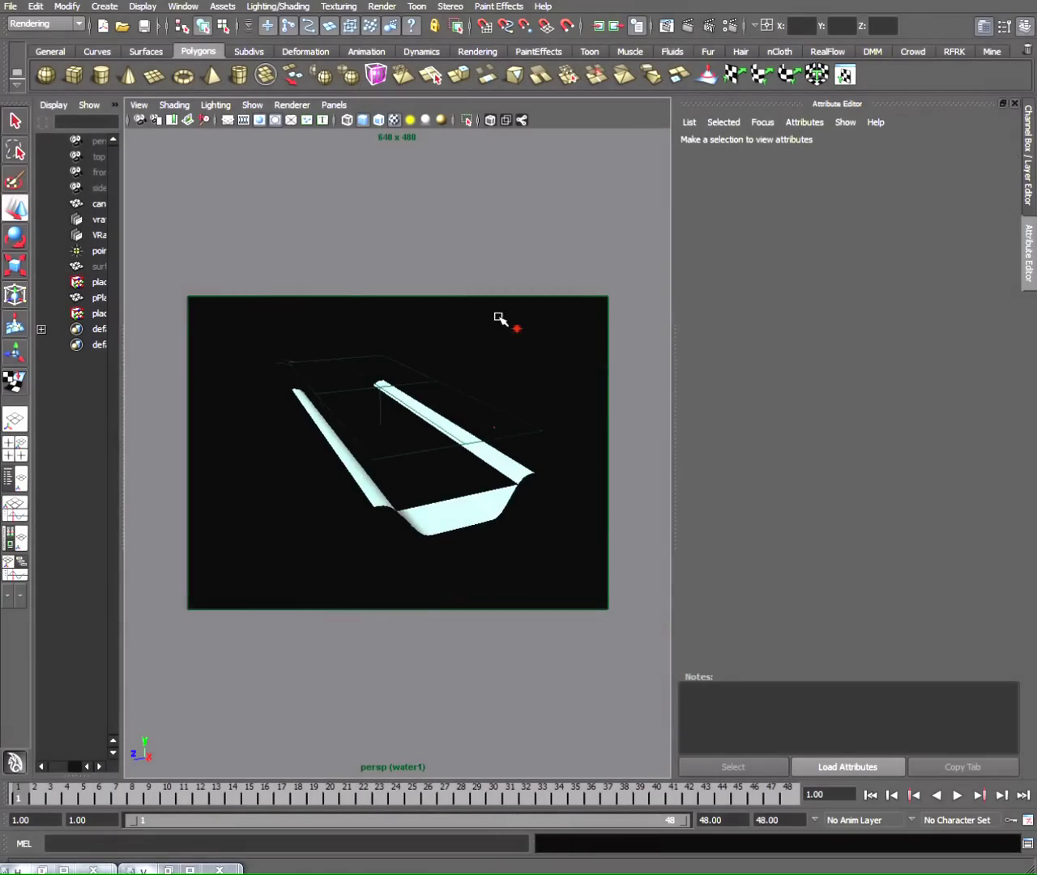
{"action": "left_click", "coordinate": [516, 328]}
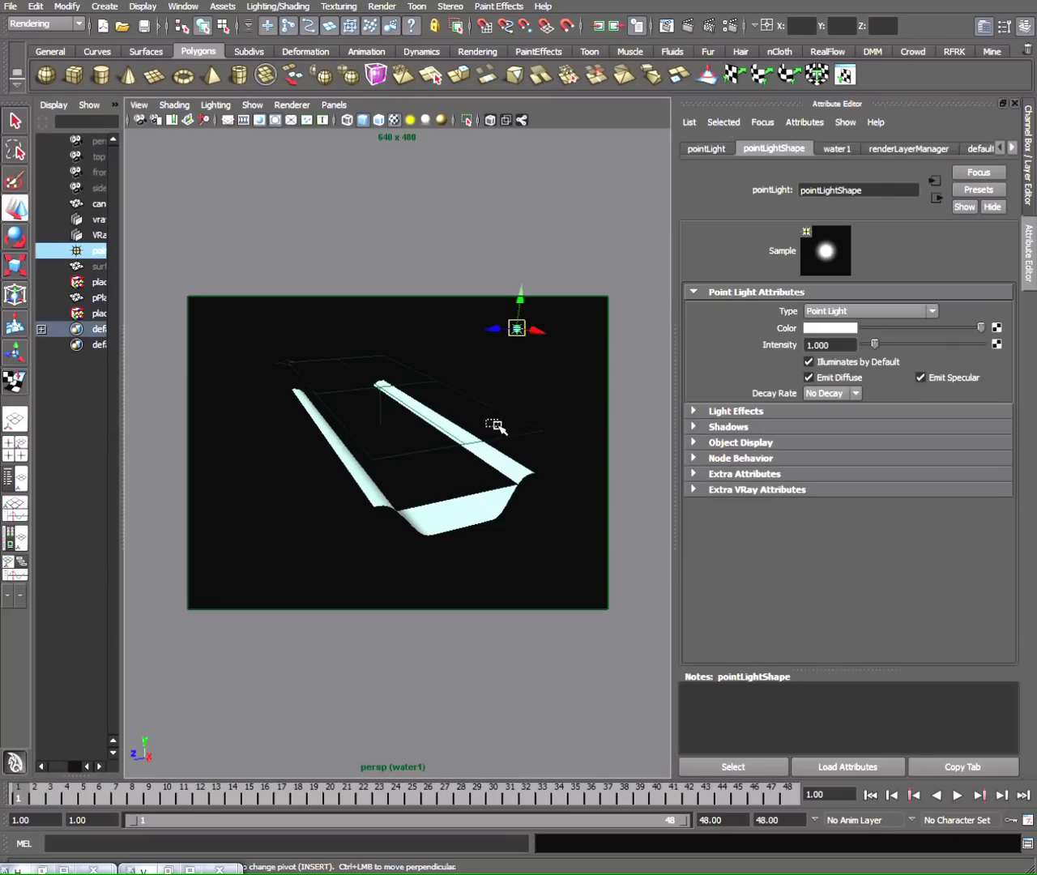
{"action": "left_click", "coordinate": [496, 425]}
{"action": "left_click_drag", "start_coordinate": [491, 316], "coordinate": [538, 355]}
- Review the point light's Shadows and Raytrace Shadow Attributes
{"action": "scroll", "coordinate": [419, 367], "scroll_direction": "up", "scroll_amount": 2}
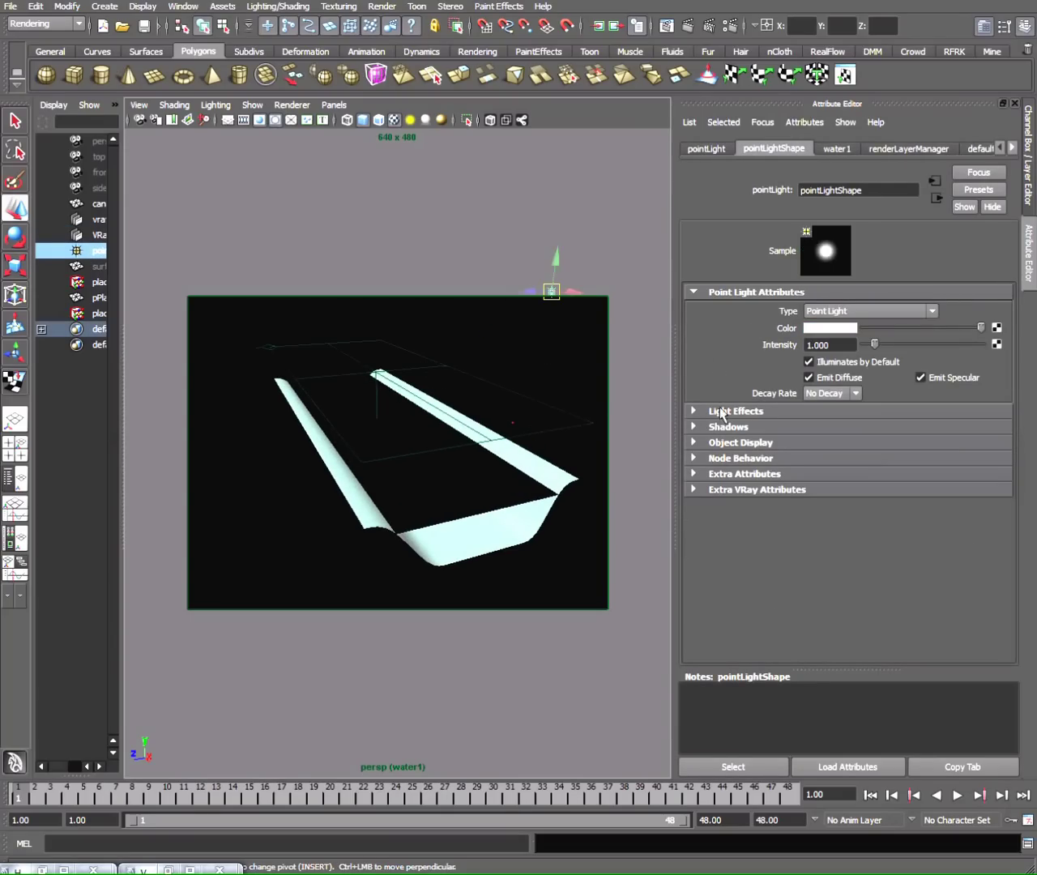
{"action": "left_click", "coordinate": [723, 428]}
{"action": "left_click", "coordinate": [738, 460]}
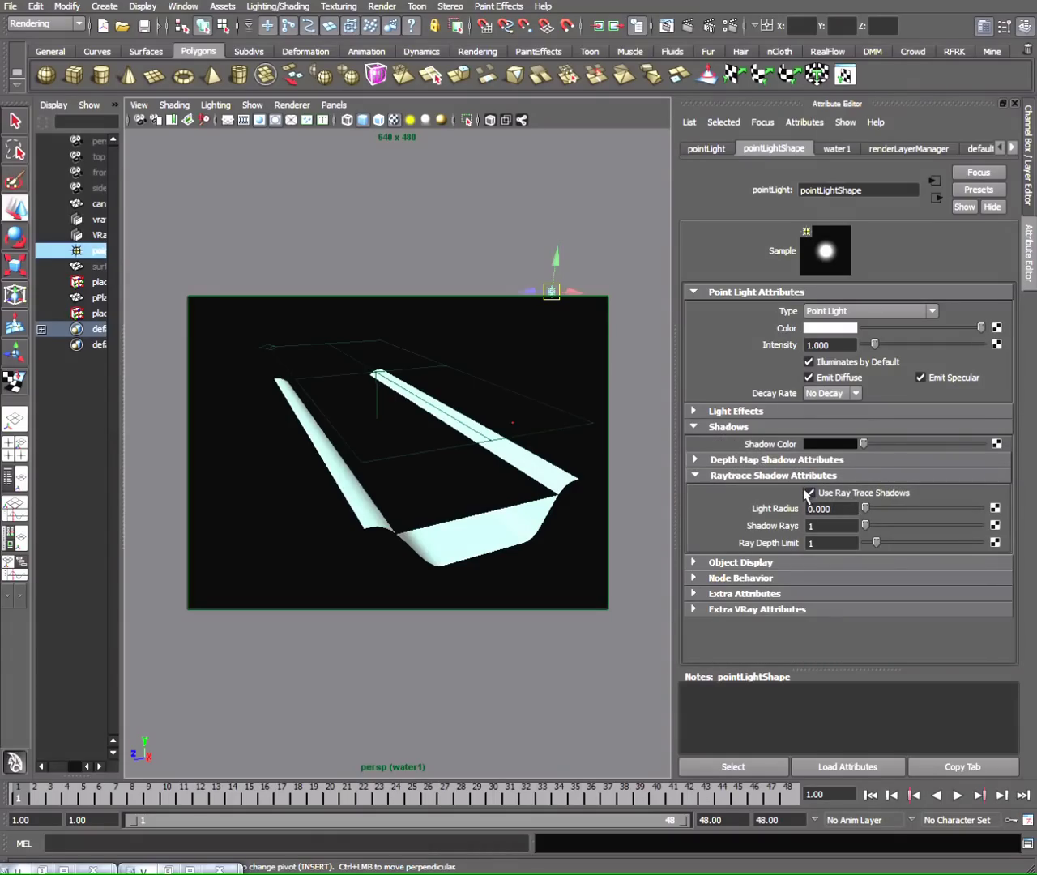
{"action": "left_click", "coordinate": [711, 476]}
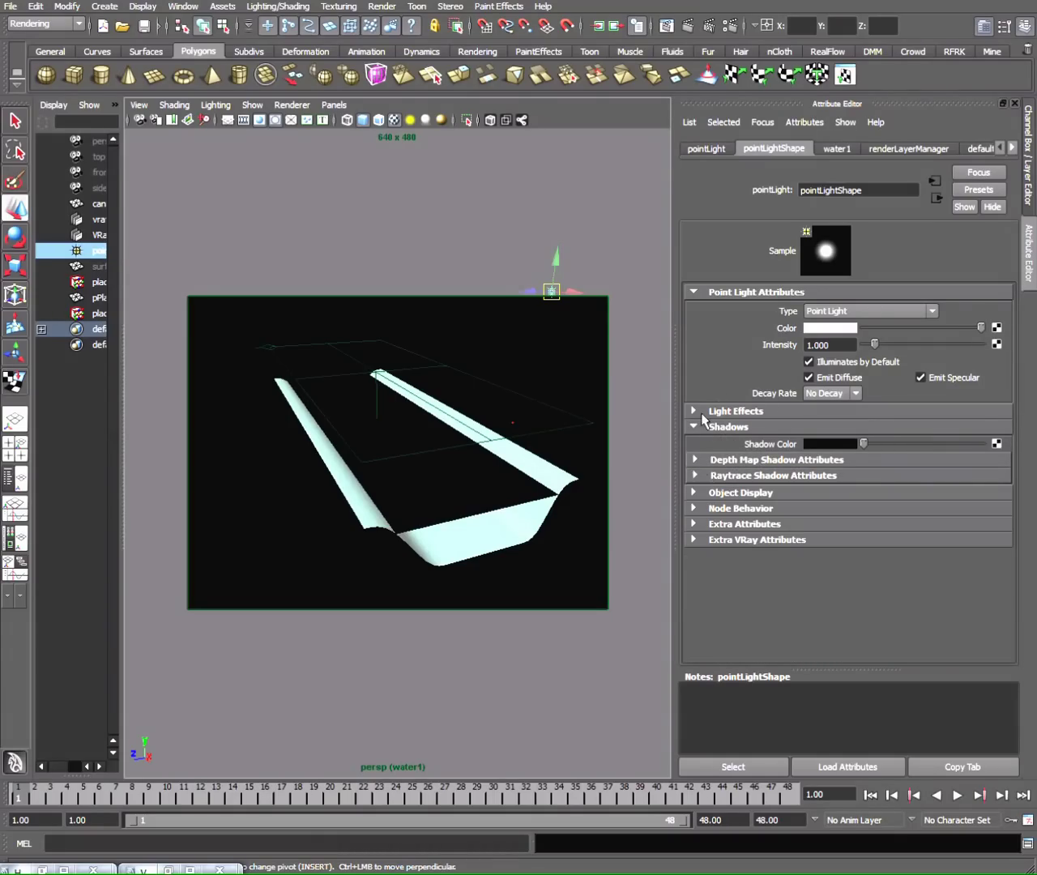
{"action": "left_click", "coordinate": [704, 429]}
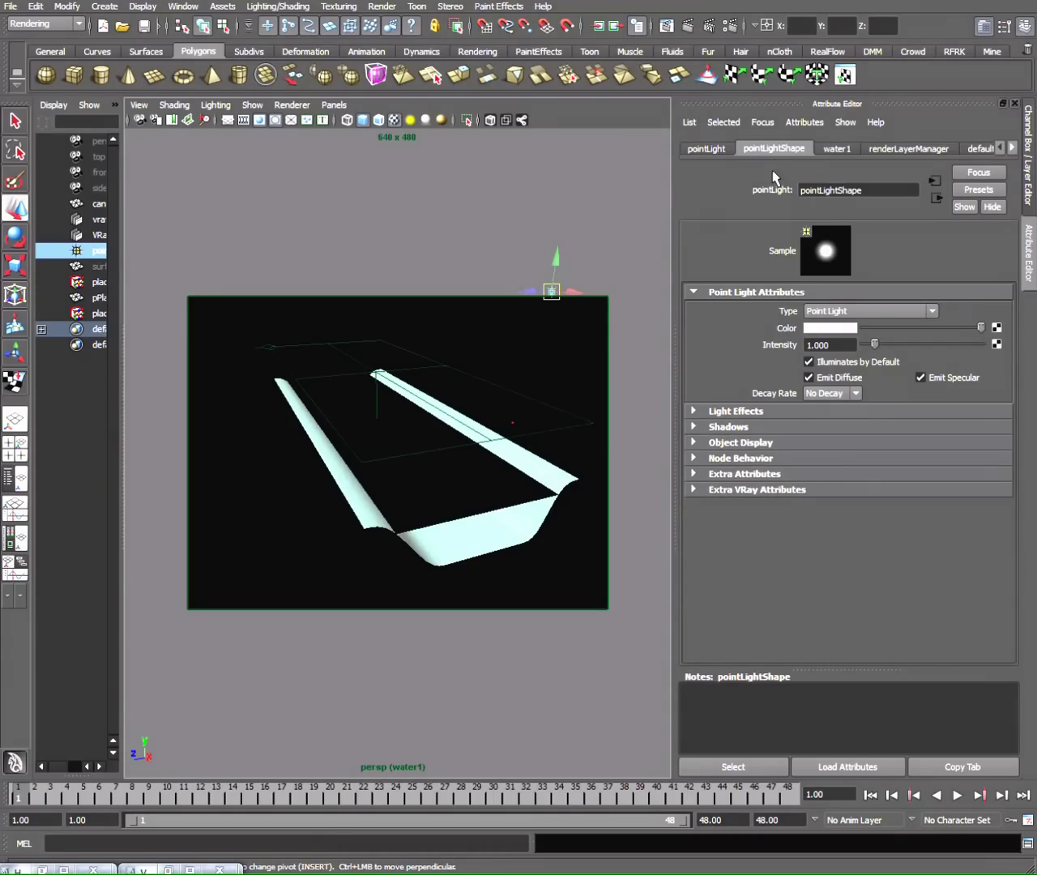
- Add VRay light attributes to show photon subdivs 500 and caustics subdivs 2000
{"action": "left_click", "coordinate": [804, 121]}
{"action": "mouse_move", "coordinate": [822, 188]}
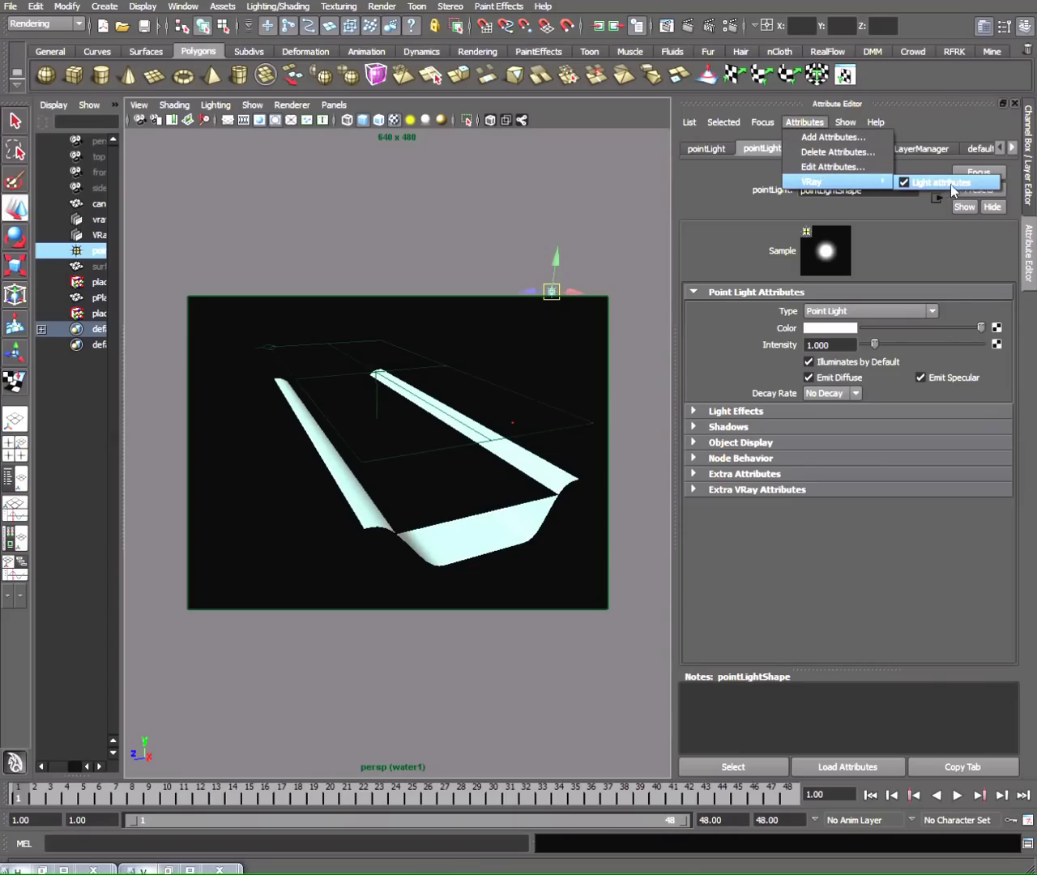
{"action": "left_click", "coordinate": [702, 492]}
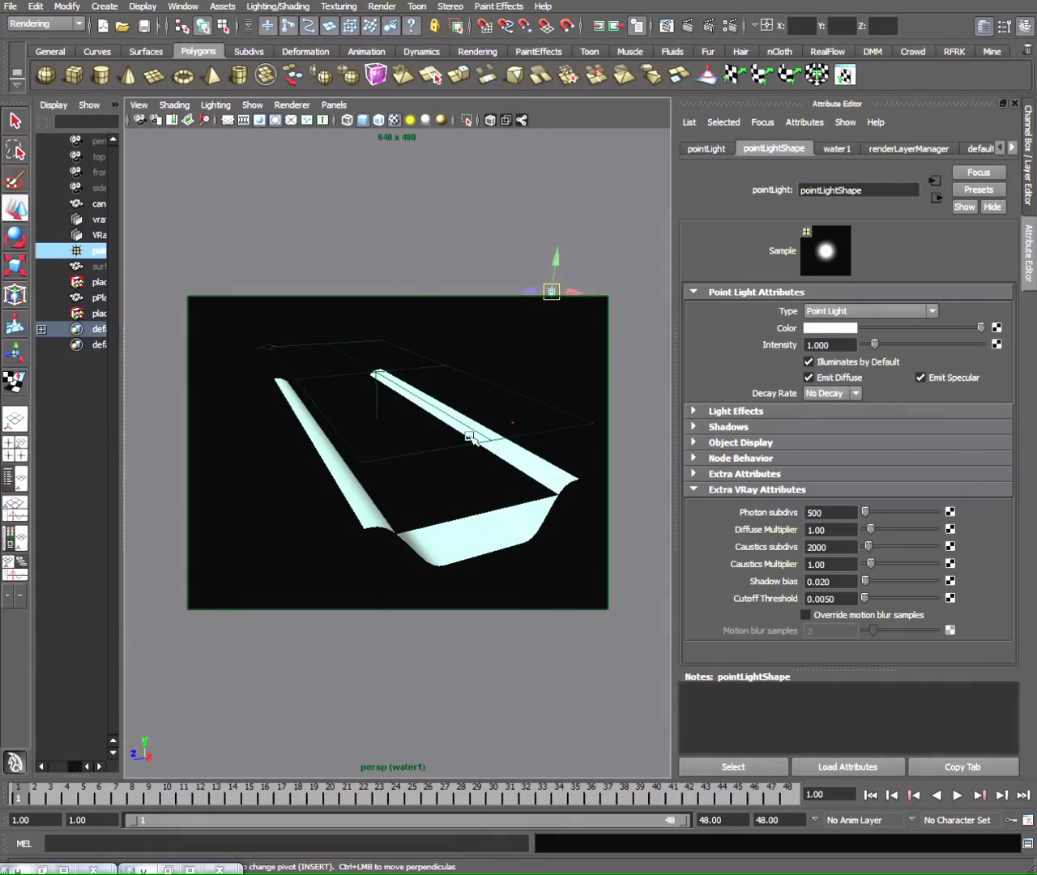
{"action": "scroll", "coordinate": [567, 432], "scroll_direction": "up", "scroll_amount": 3}
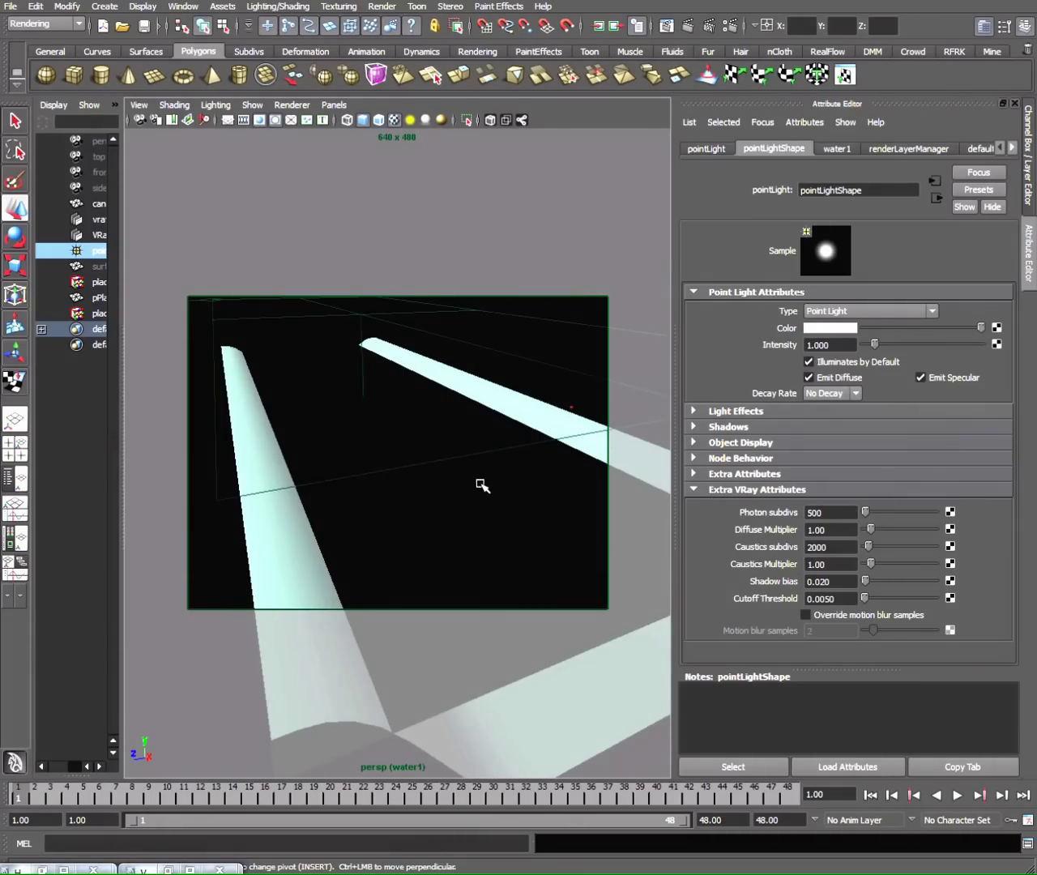
{"action": "left_click_drag", "start_coordinate": [477, 485], "coordinate": [470, 483], "text": "alt"}
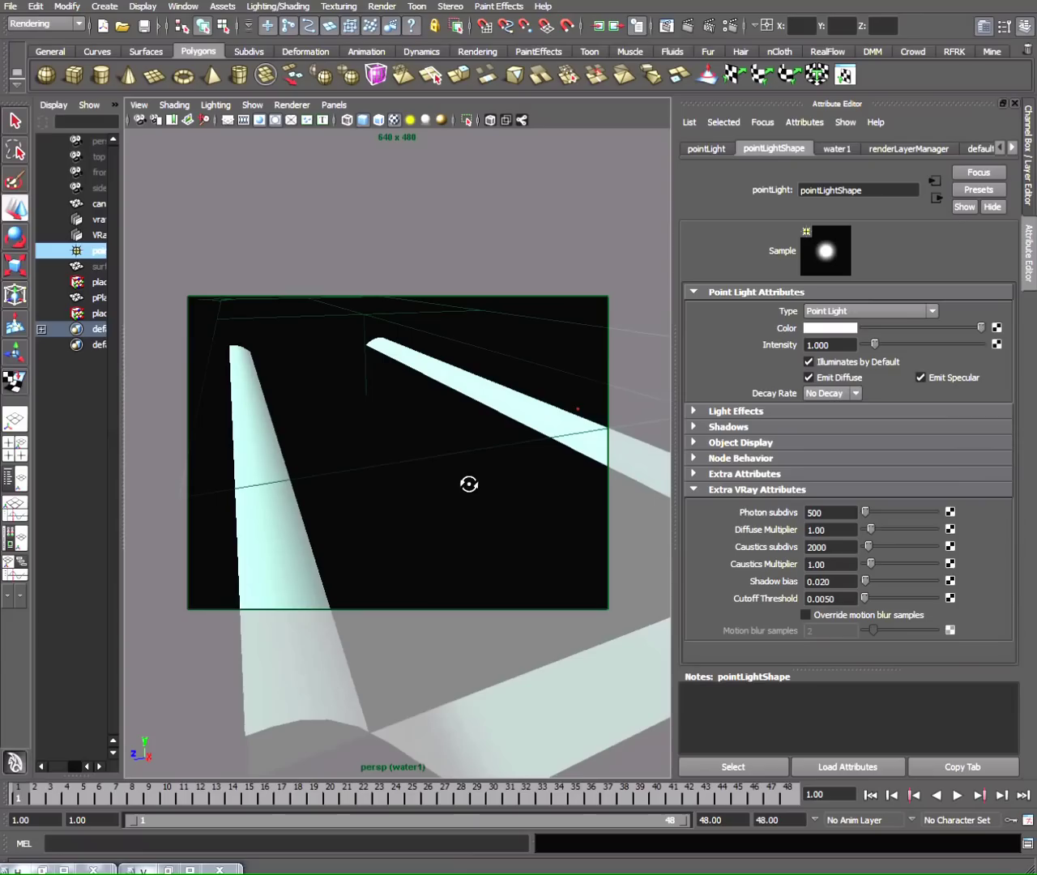
{"action": "left_click", "coordinate": [705, 491]}
{"action": "left_click_drag", "start_coordinate": [470, 489], "coordinate": [458, 479], "text": "alt"}
{"action": "left_click_drag", "start_coordinate": [400, 437], "coordinate": [399, 456], "text": "alt"}
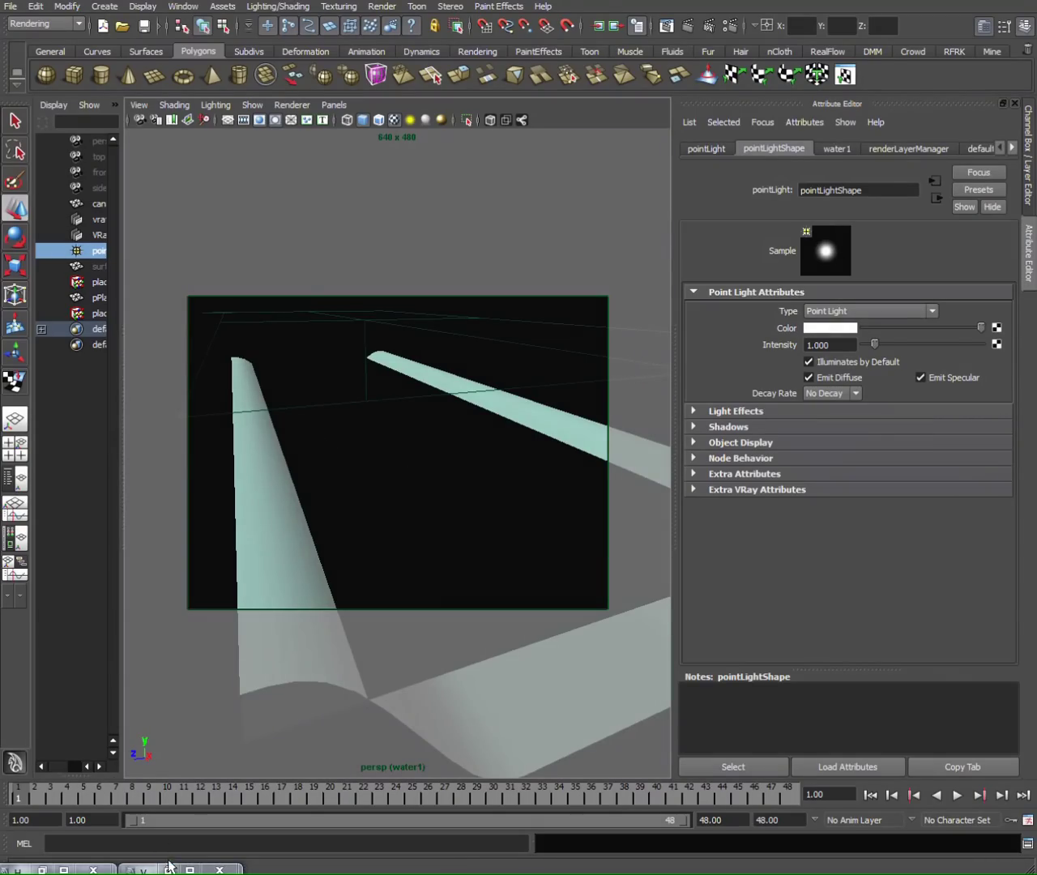
- Restore the V-Ray frame buffer showing the rippling water render and move it left
{"action": "left_click", "coordinate": [172, 869]}
{"action": "left_click_drag", "start_coordinate": [632, 153], "coordinate": [557, 153]}
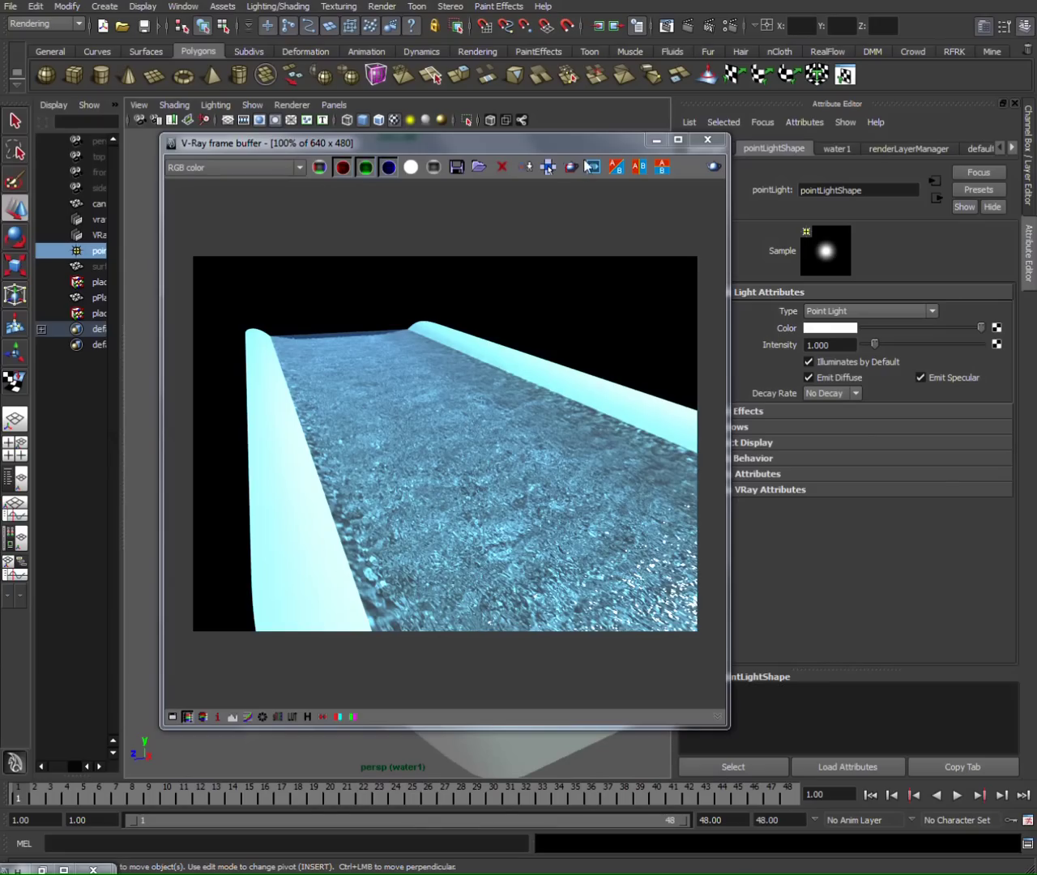
{"action": "left_click_drag", "start_coordinate": [588, 154], "coordinate": [530, 151]}
- Select the water2 material in Hypershade, then minimize Hypershade
{"action": "left_click", "coordinate": [41, 870]}
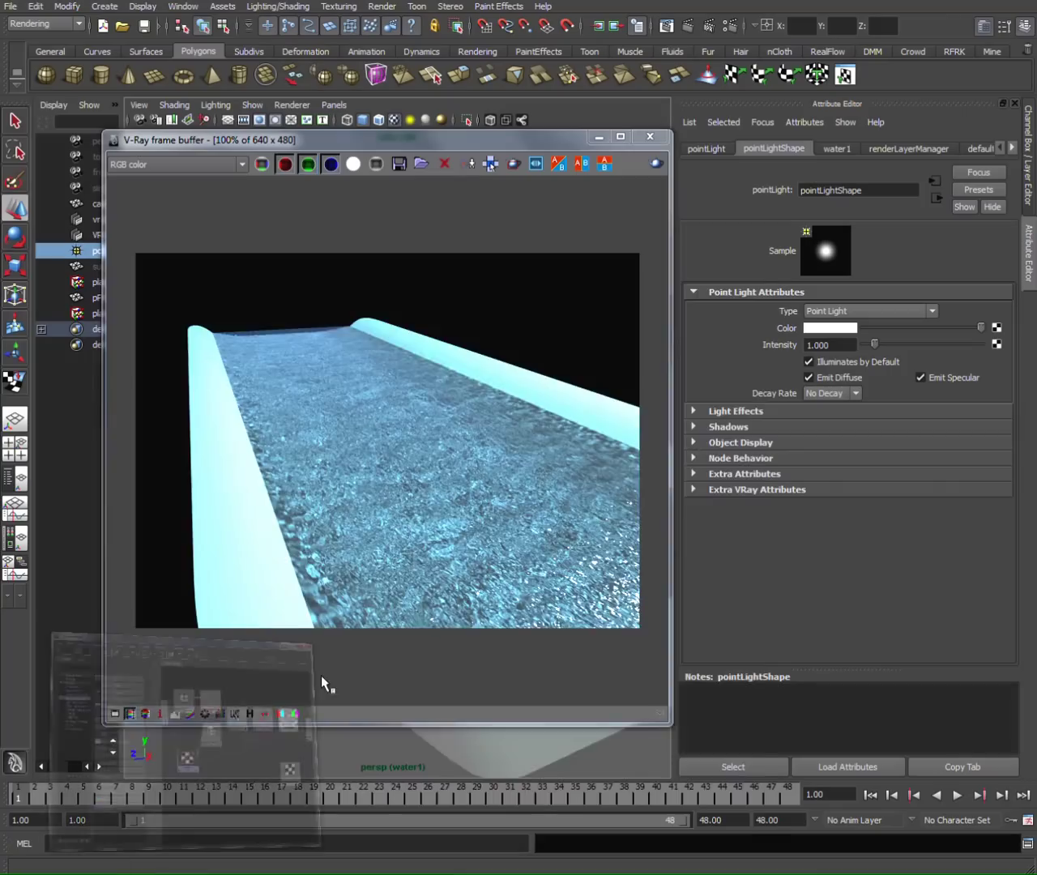
{"action": "left_click", "coordinate": [683, 485]}
{"action": "left_click_drag", "start_coordinate": [631, 270], "coordinate": [572, 230]}
{"action": "scroll", "coordinate": [766, 475], "scroll_direction": "down", "scroll_amount": 3}
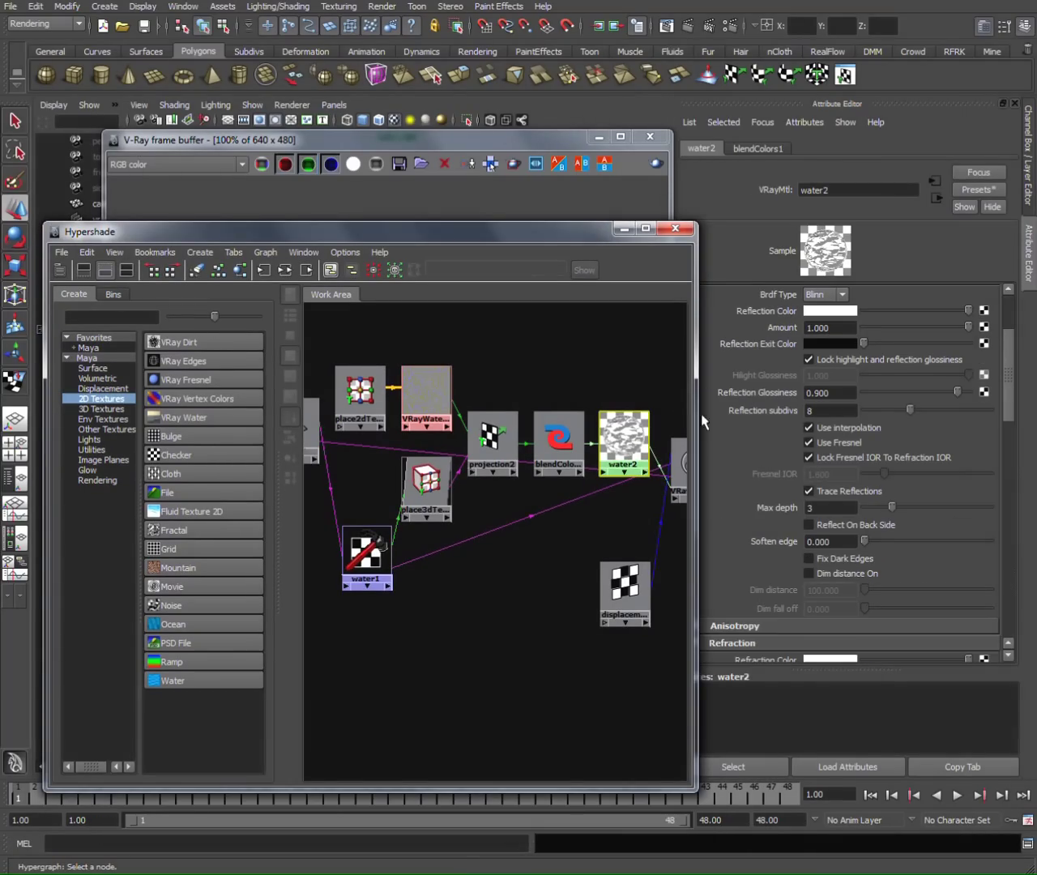
{"action": "left_click", "coordinate": [624, 230]}
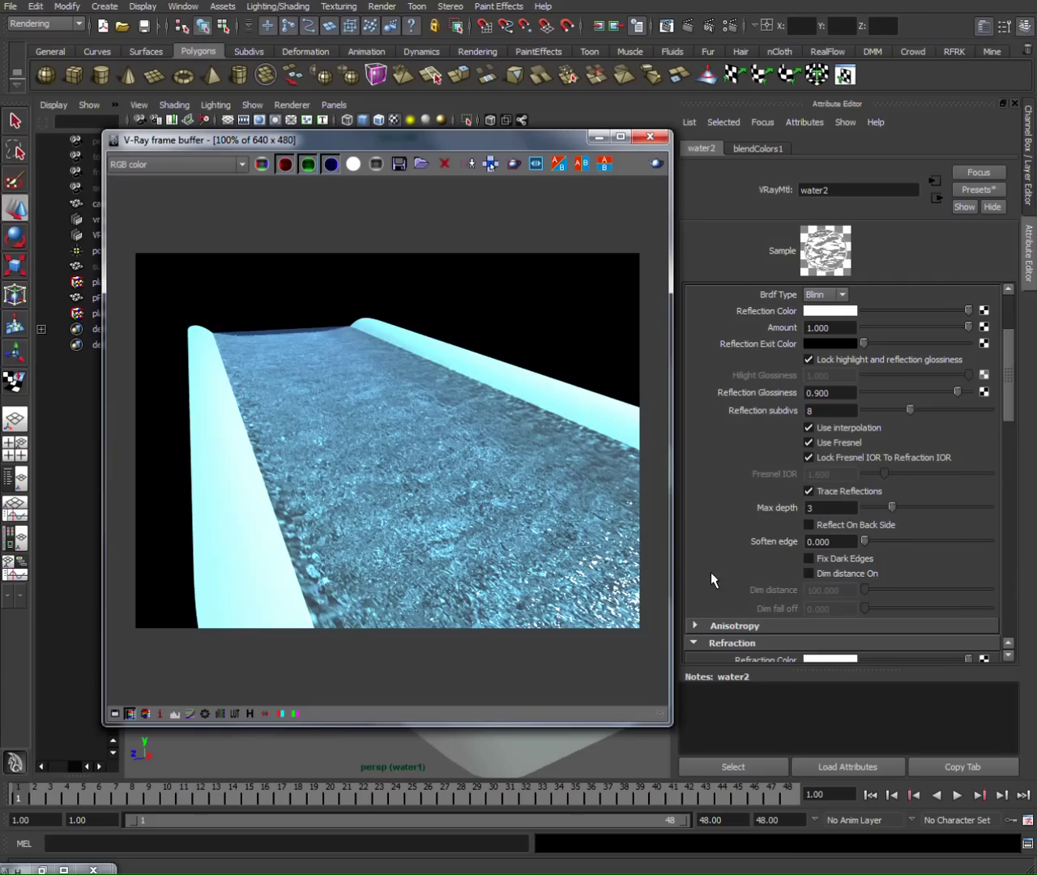
- Turn on Dim distance in water2's VRayMtl reflection settings and review the settings
{"action": "left_click", "coordinate": [807, 574]}
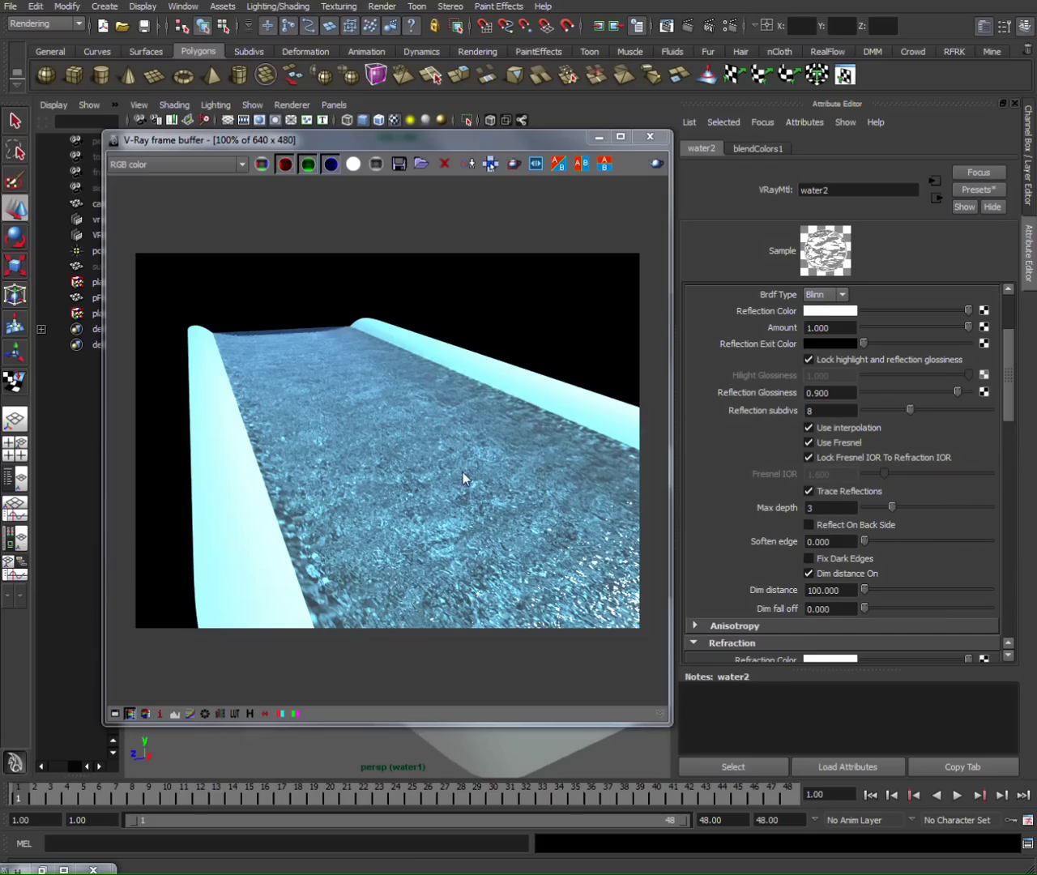
{"action": "scroll", "coordinate": [706, 557], "scroll_direction": "down", "scroll_amount": 3}
{"action": "scroll", "coordinate": [706, 557], "scroll_direction": "down", "scroll_amount": 3}
{"action": "scroll", "coordinate": [705, 557], "scroll_direction": "down", "scroll_amount": 3}
{"action": "scroll", "coordinate": [706, 556], "scroll_direction": "down", "scroll_amount": 3}
{"action": "scroll", "coordinate": [706, 556], "scroll_direction": "up", "scroll_amount": 6}
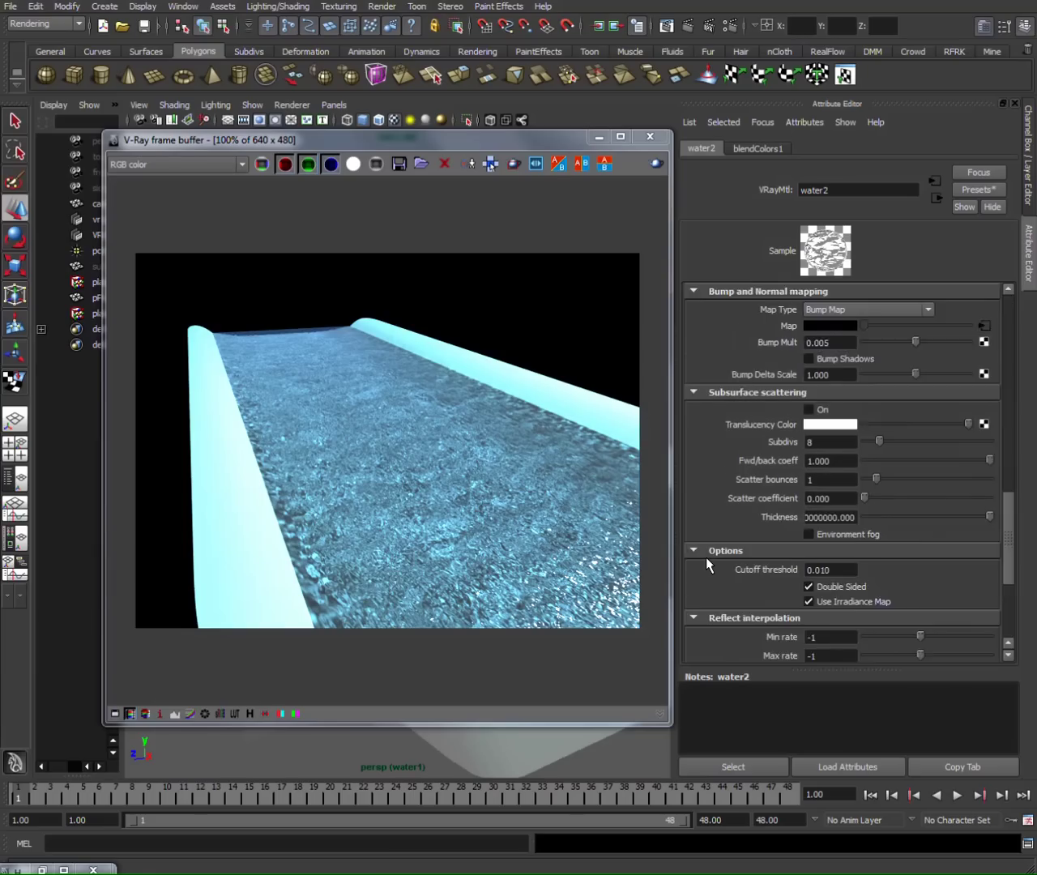
{"action": "scroll", "coordinate": [706, 556], "scroll_direction": "up", "scroll_amount": 3}
{"action": "scroll", "coordinate": [706, 557], "scroll_direction": "up", "scroll_amount": 2}
{"action": "scroll", "coordinate": [706, 556], "scroll_direction": "up", "scroll_amount": 2}
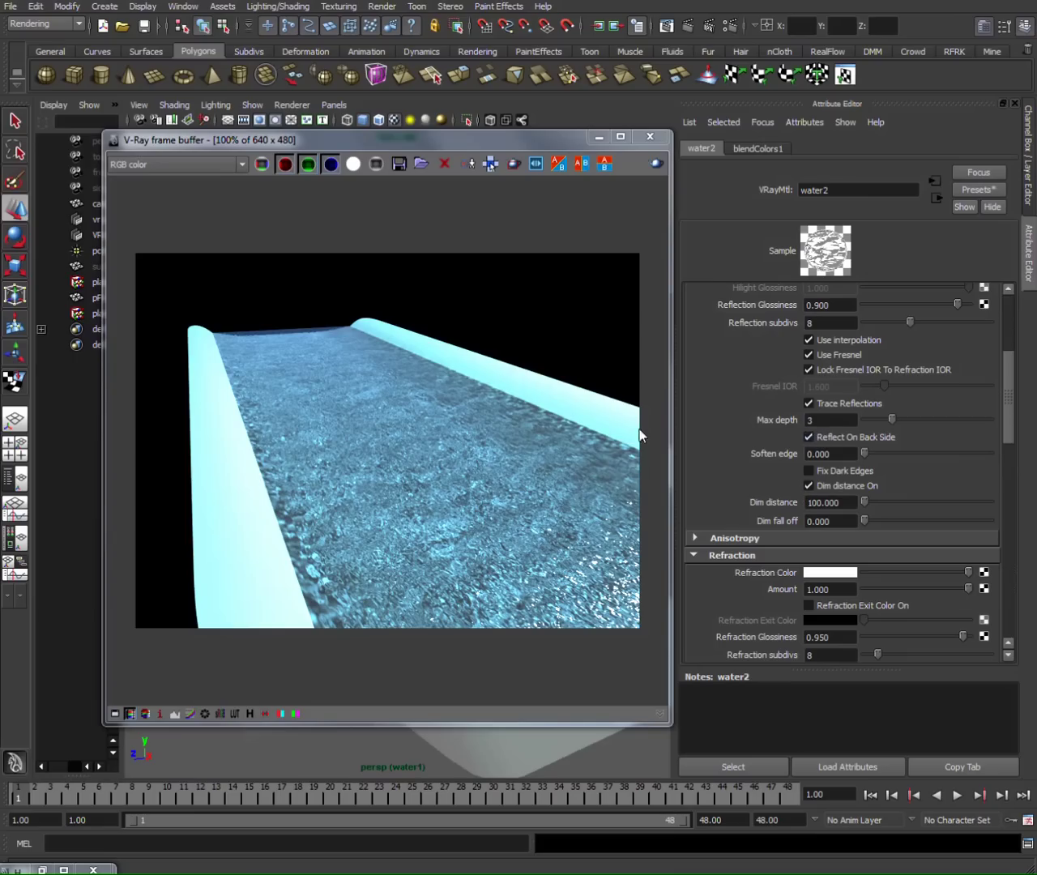
- Turn Dim distance back off and draw a small render region over the water
{"action": "left_click", "coordinate": [808, 486]}
{"action": "left_click_drag", "start_coordinate": [464, 476], "coordinate": [537, 537]}
{"action": "left_click_drag", "start_coordinate": [451, 498], "coordinate": [477, 533]}
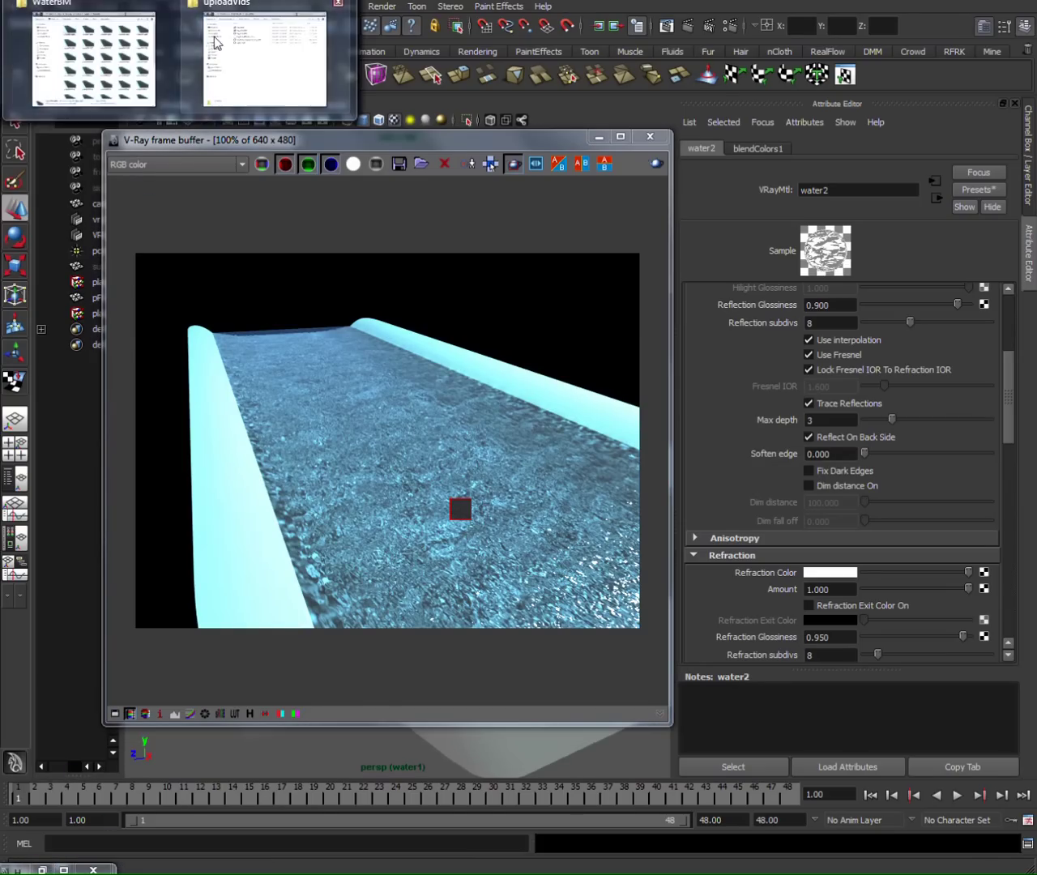
- Open waterCau.0001 from the renders > water folder in FCheck
{"action": "left_click", "coordinate": [276, 49]}
{"action": "left_click", "coordinate": [650, 219]}
{"action": "left_click_drag", "start_coordinate": [847, 199], "coordinate": [1003, 197]}
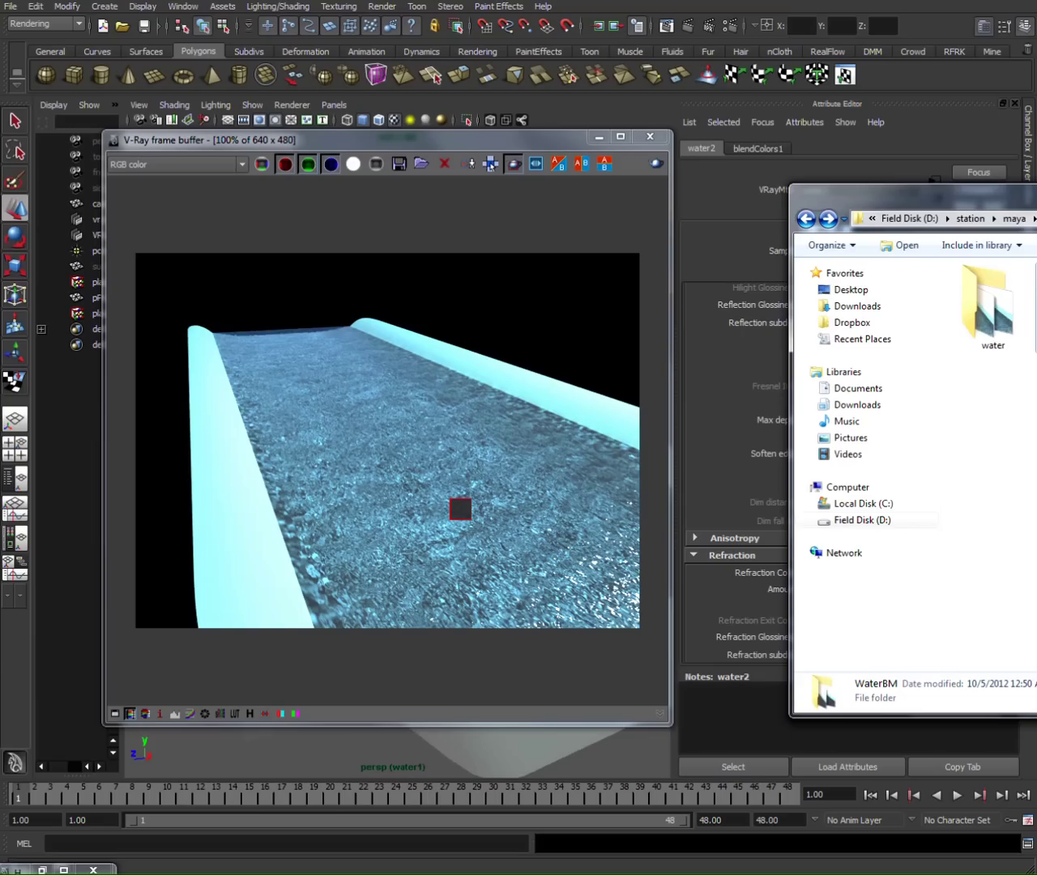
{"action": "double_click", "coordinate": [988, 312]}
{"action": "double_click", "coordinate": [990, 294]}
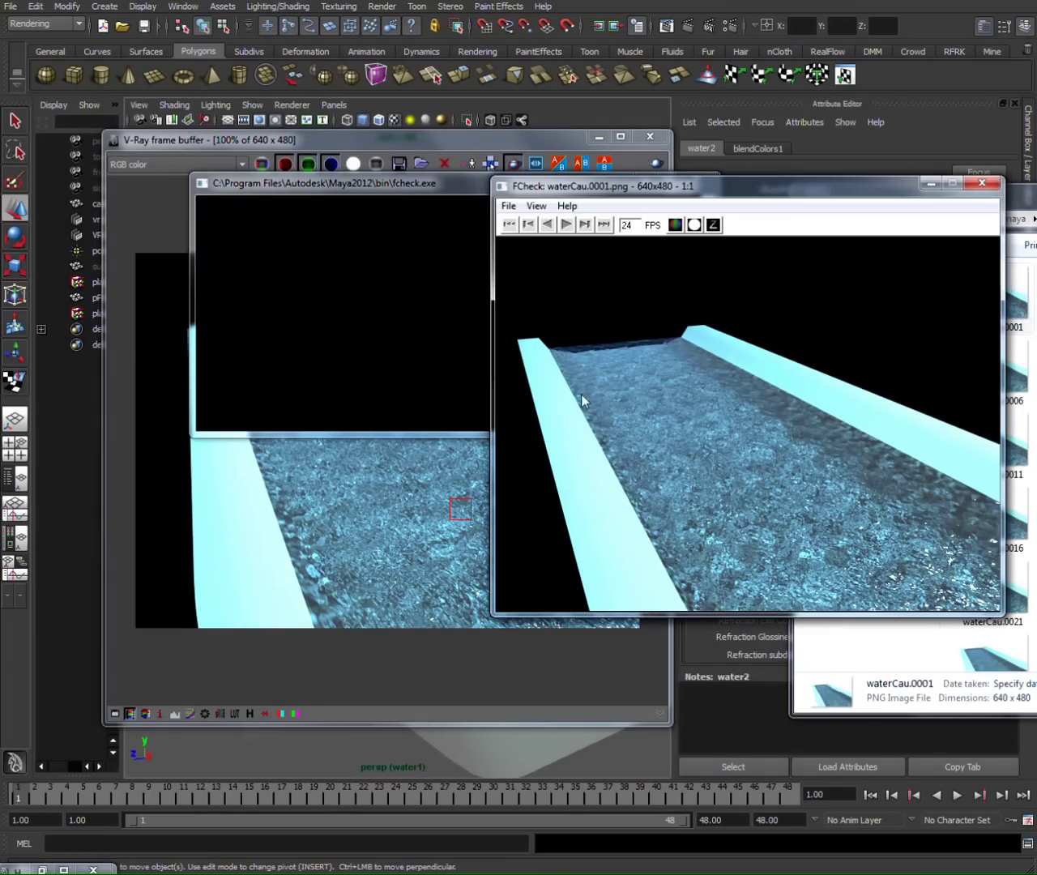
- Load waterCau.0001 as an animation sequence in FCheck and play it back
{"action": "left_click", "coordinate": [508, 205]}
{"action": "left_click", "coordinate": [482, 243]}
{"action": "left_click", "coordinate": [642, 317]}
{"action": "left_click", "coordinate": [894, 476]}
{"action": "left_click_drag", "start_coordinate": [654, 172], "coordinate": [513, 158]}
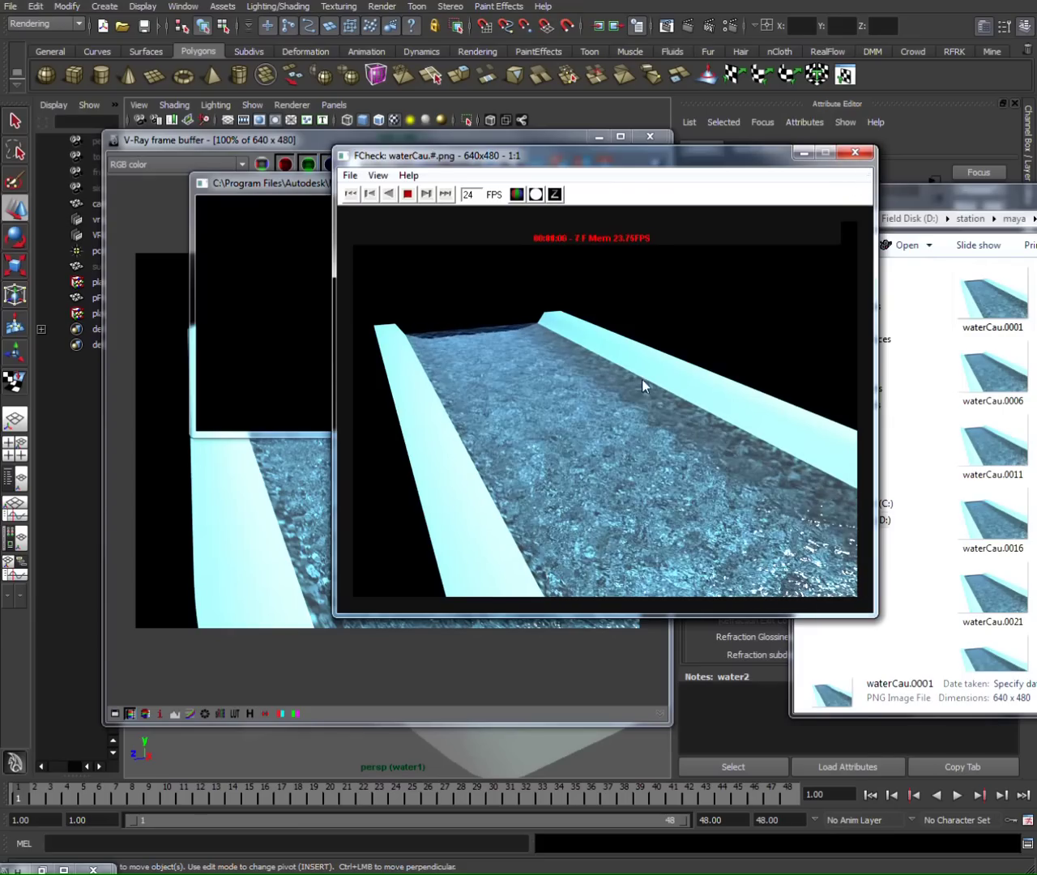
- Close the caustics playback and open waterDisplace.0001 from the waterDisplace folder in FCheck
{"action": "left_click", "coordinate": [855, 152]}
{"action": "left_click", "coordinate": [806, 220]}
{"action": "double_click", "coordinate": [993, 307]}
{"action": "double_click", "coordinate": [988, 302]}
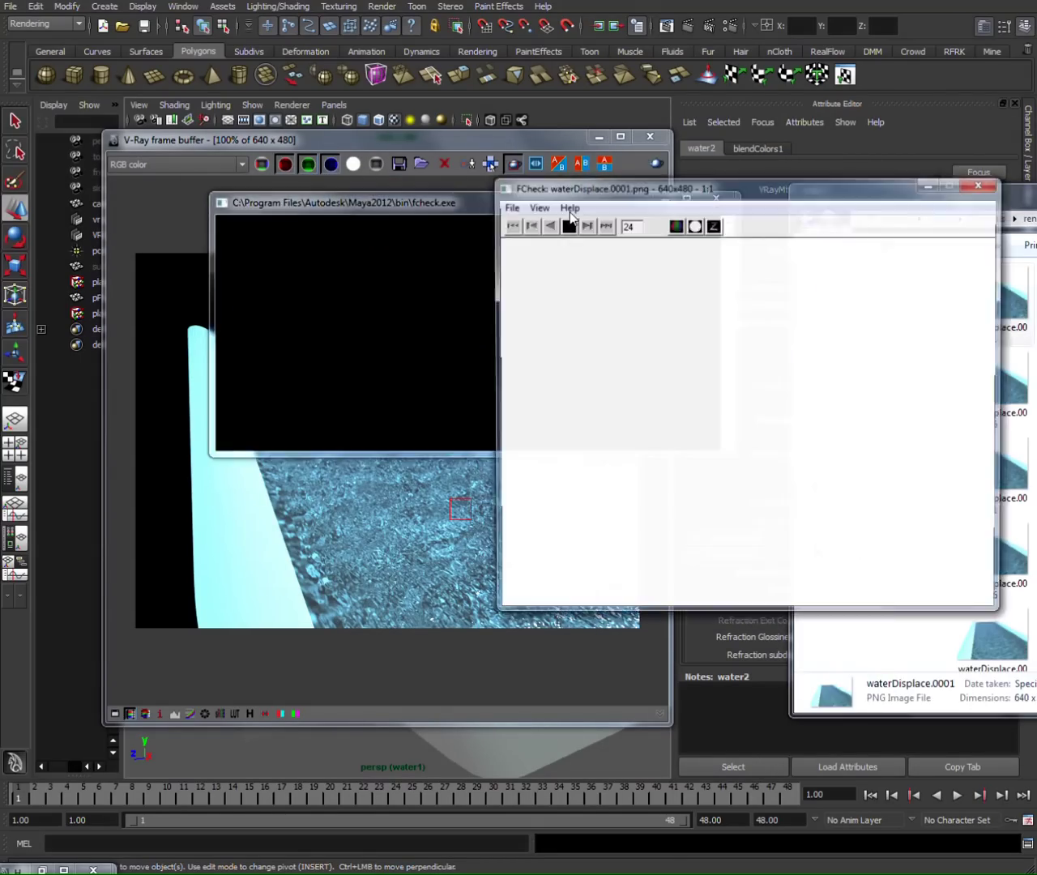
- Play the waterDisplace sequence with File > Open Animation, then minimize FCheck
{"action": "left_click", "coordinate": [508, 206]}
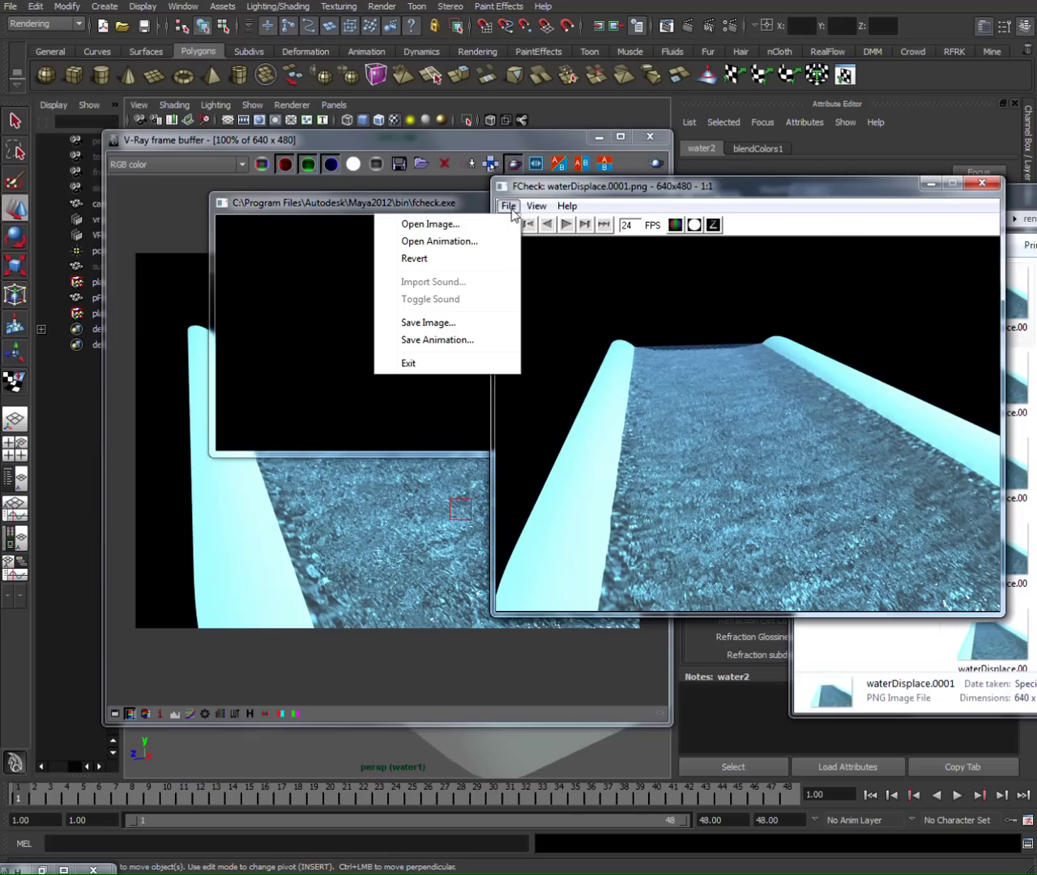
{"action": "left_click", "coordinate": [477, 242]}
{"action": "left_click", "coordinate": [899, 476]}
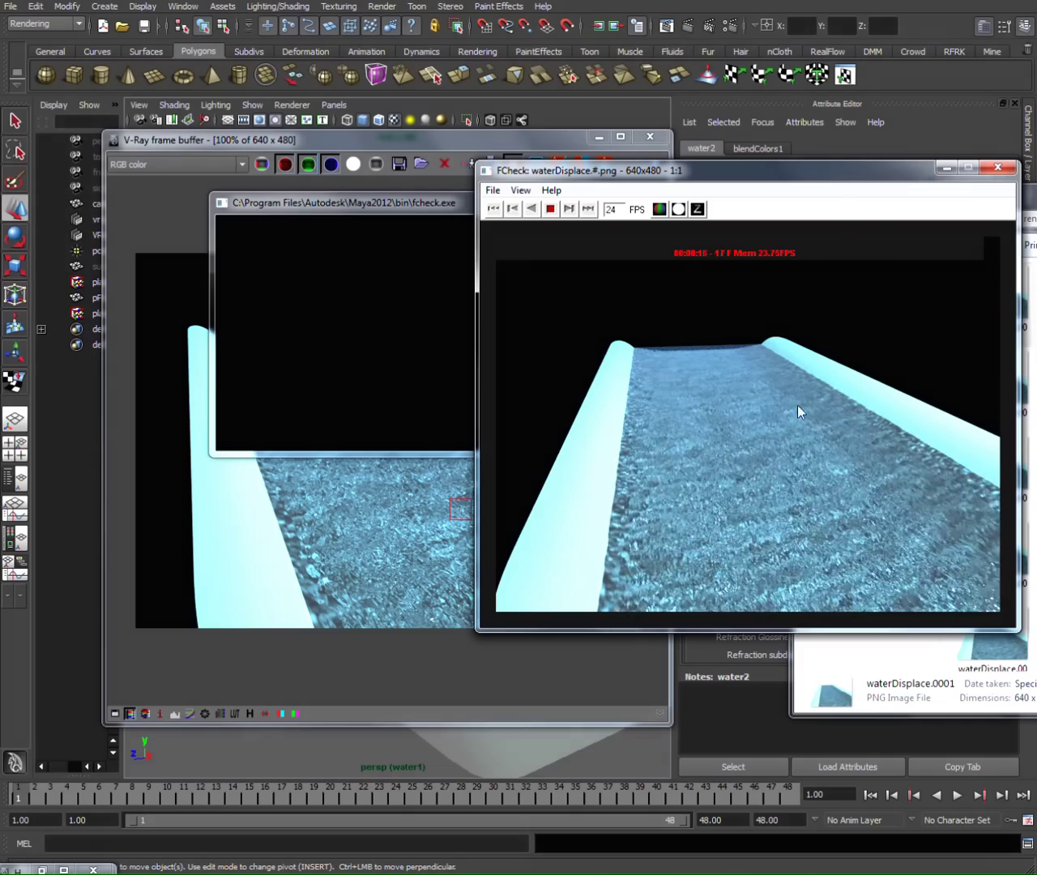
{"action": "left_click", "coordinate": [942, 173]}
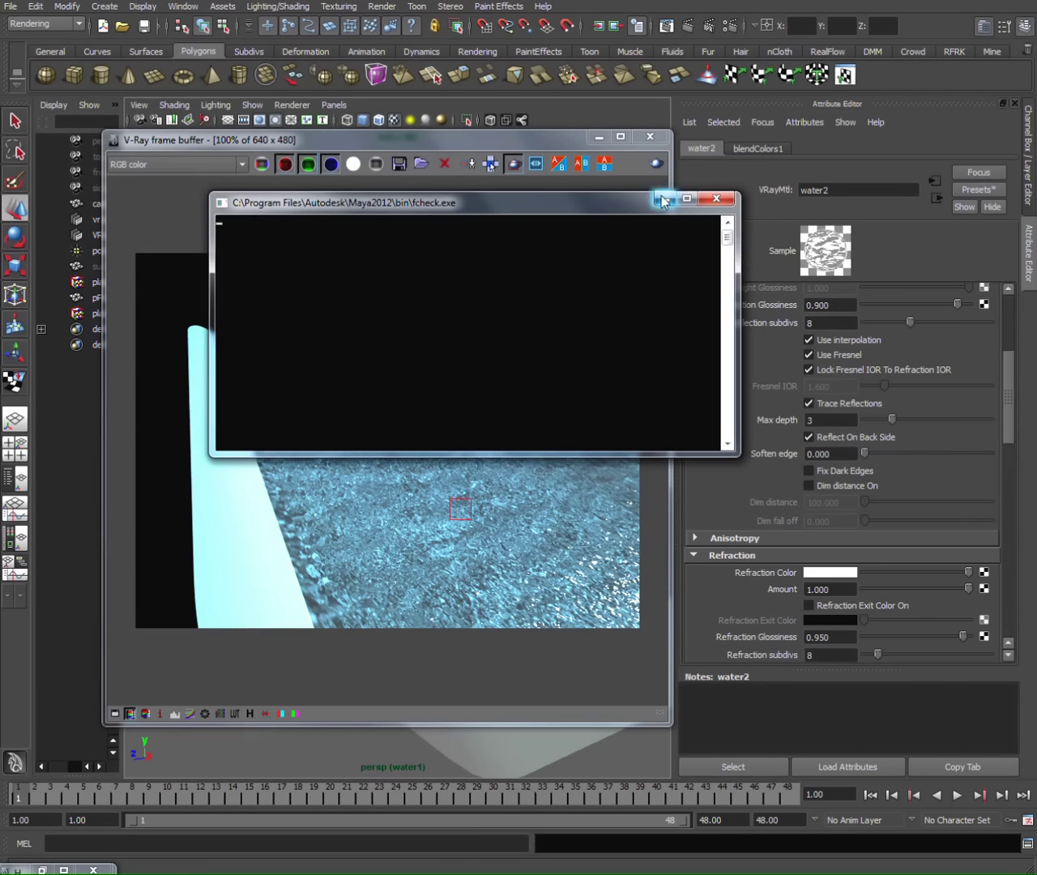
- Hide the fcheck console and V-Ray frame buffer, and restore Hypershade
{"action": "left_click", "coordinate": [664, 200]}
{"action": "left_click", "coordinate": [598, 137]}
{"action": "left_click", "coordinate": [169, 869]}
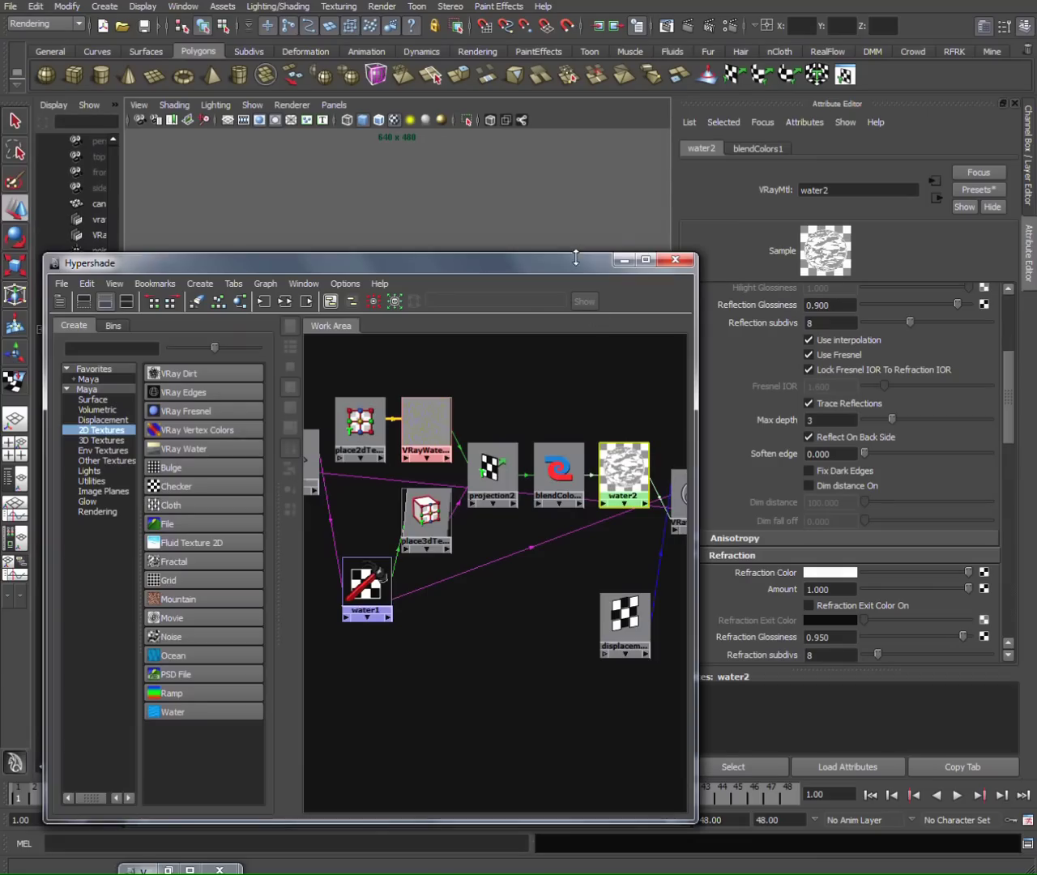
{"action": "left_click_drag", "start_coordinate": [588, 266], "coordinate": [669, 196]}
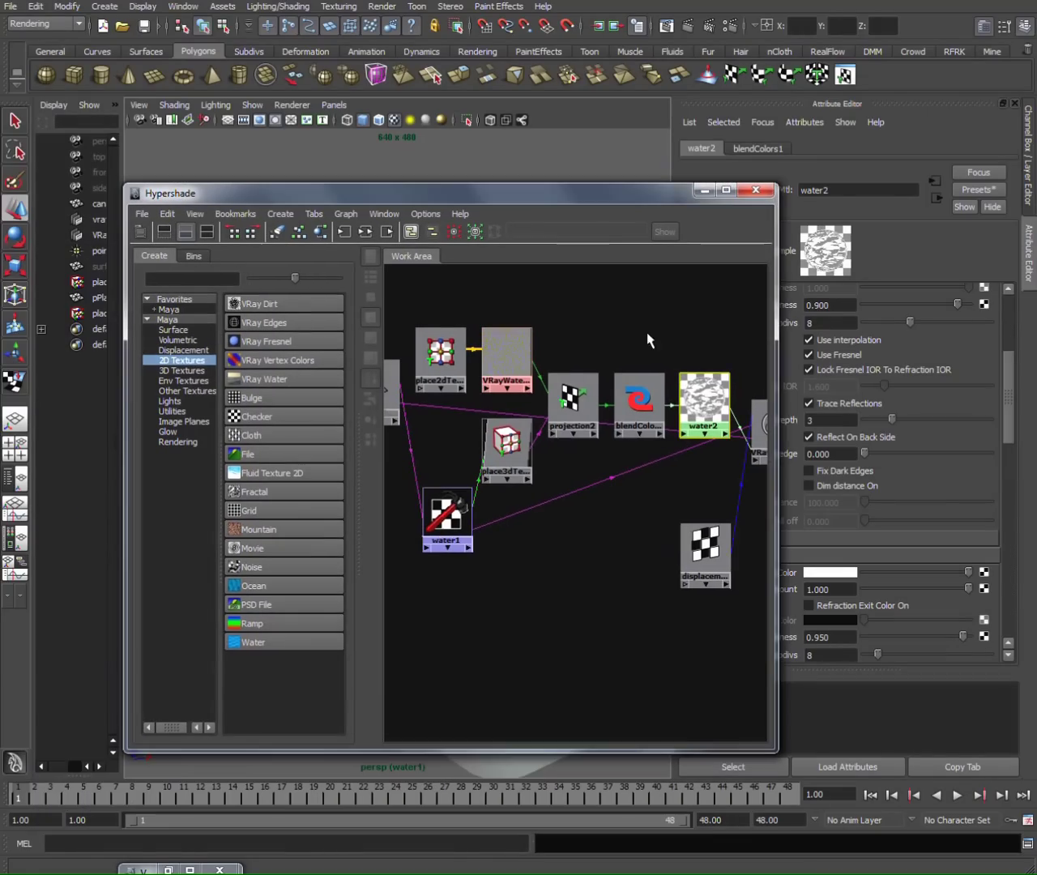
- Show VRayWater1's wave parameters and select its Choppy Multiplier field, currently 0.000
{"action": "left_click", "coordinate": [496, 357]}
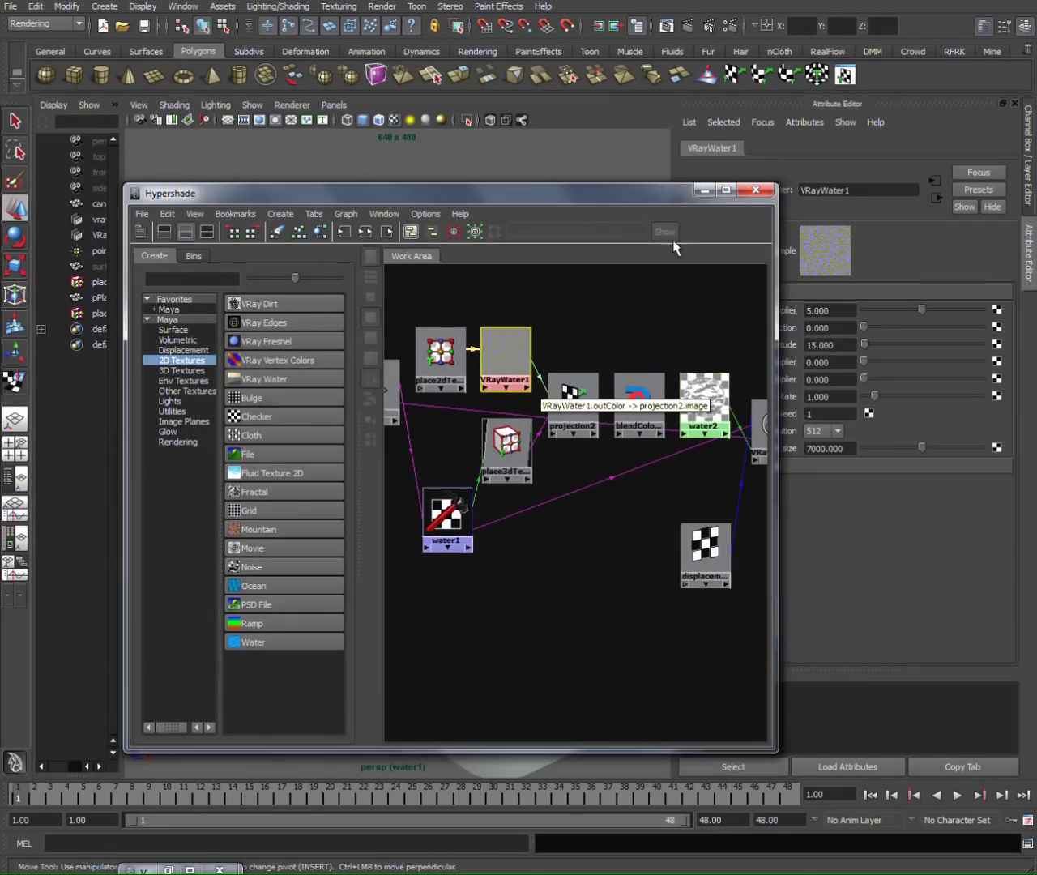
{"action": "left_click_drag", "start_coordinate": [590, 205], "coordinate": [490, 187]}
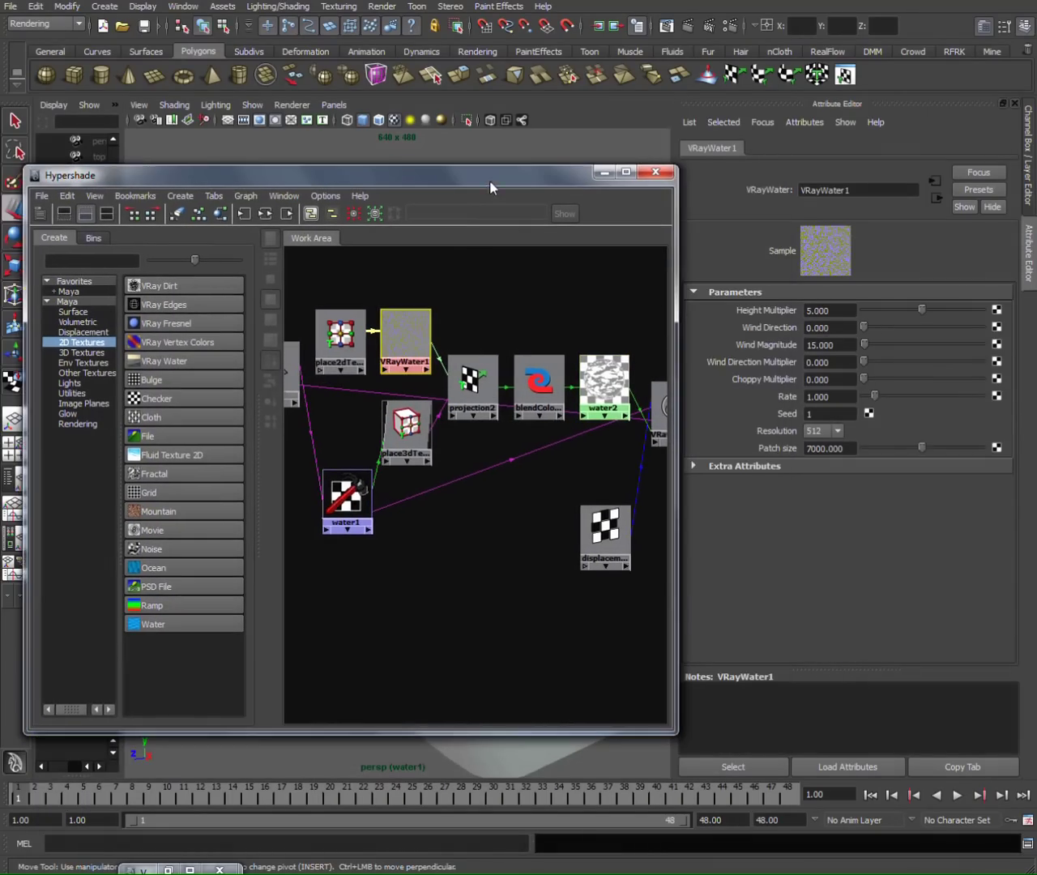
{"action": "left_click", "coordinate": [827, 379]}
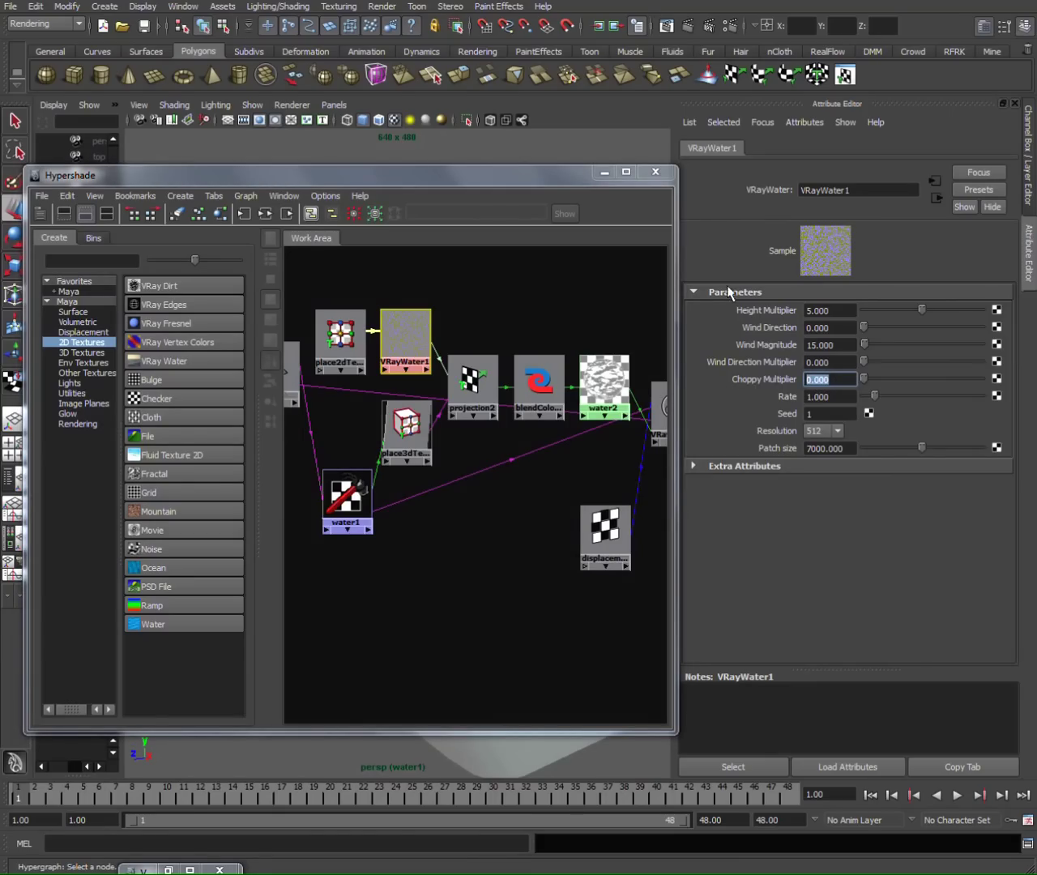
{"action": "left_click_drag", "start_coordinate": [551, 179], "coordinate": [587, 187]}
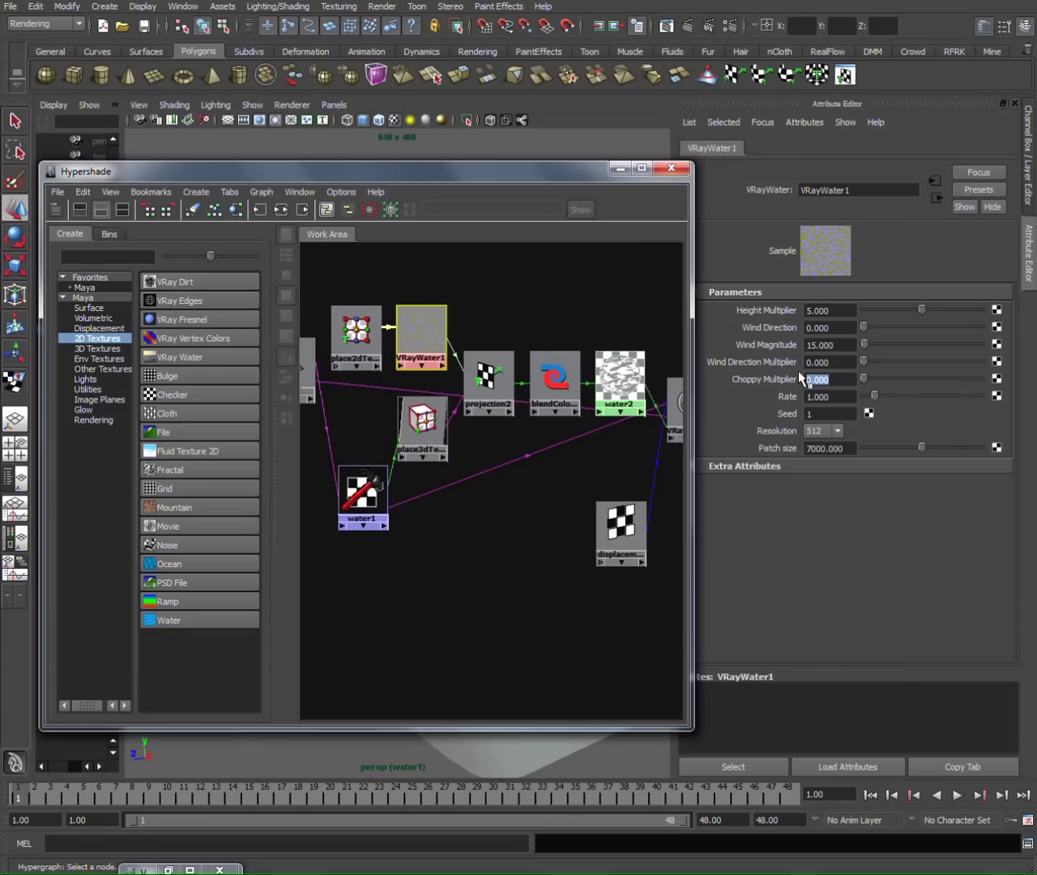
{"action": "left_click_drag", "start_coordinate": [575, 171], "coordinate": [611, 171]}
- Set VRayWater1's Choppy Multiplier to 1.000
{"action": "left_click", "coordinate": [832, 380]}
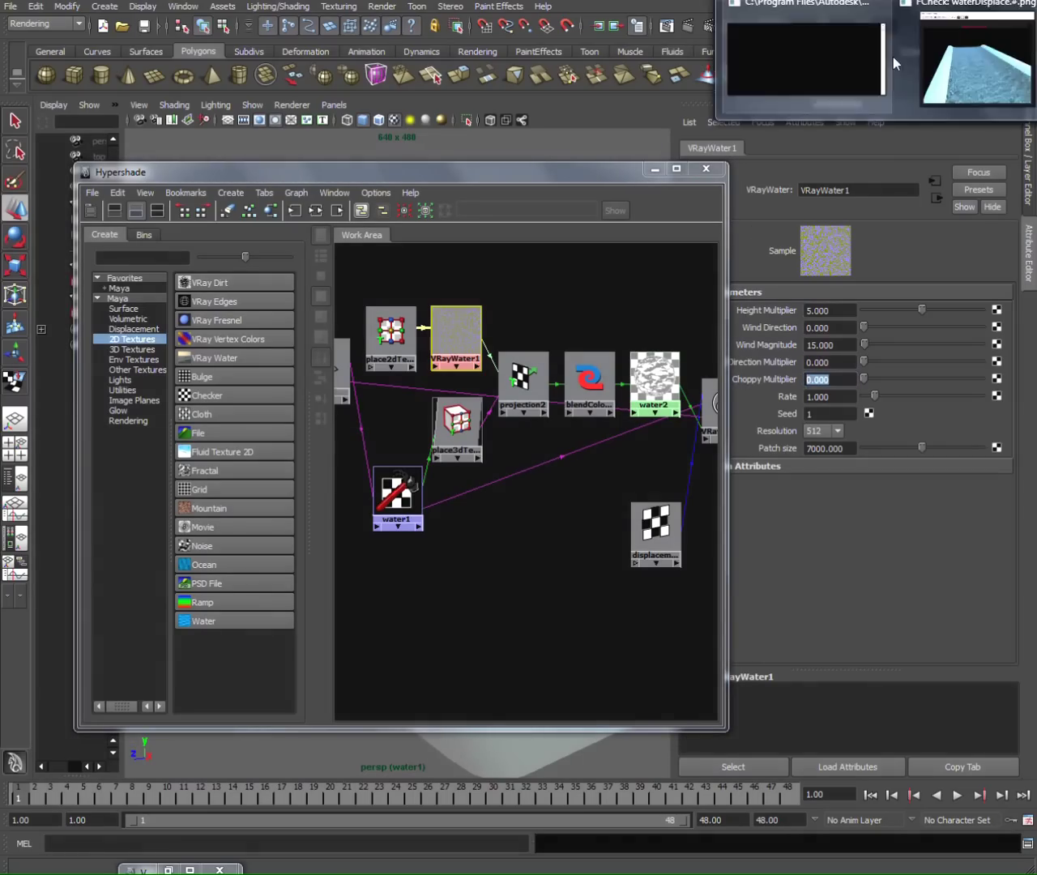
{"action": "left_click", "coordinate": [932, 57]}
{"action": "left_click_drag", "start_coordinate": [800, 180], "coordinate": [521, 177]}
{"action": "left_click", "coordinate": [782, 385]}
{"action": "type", "text": "1"}
{"action": "key", "text": "Return"}
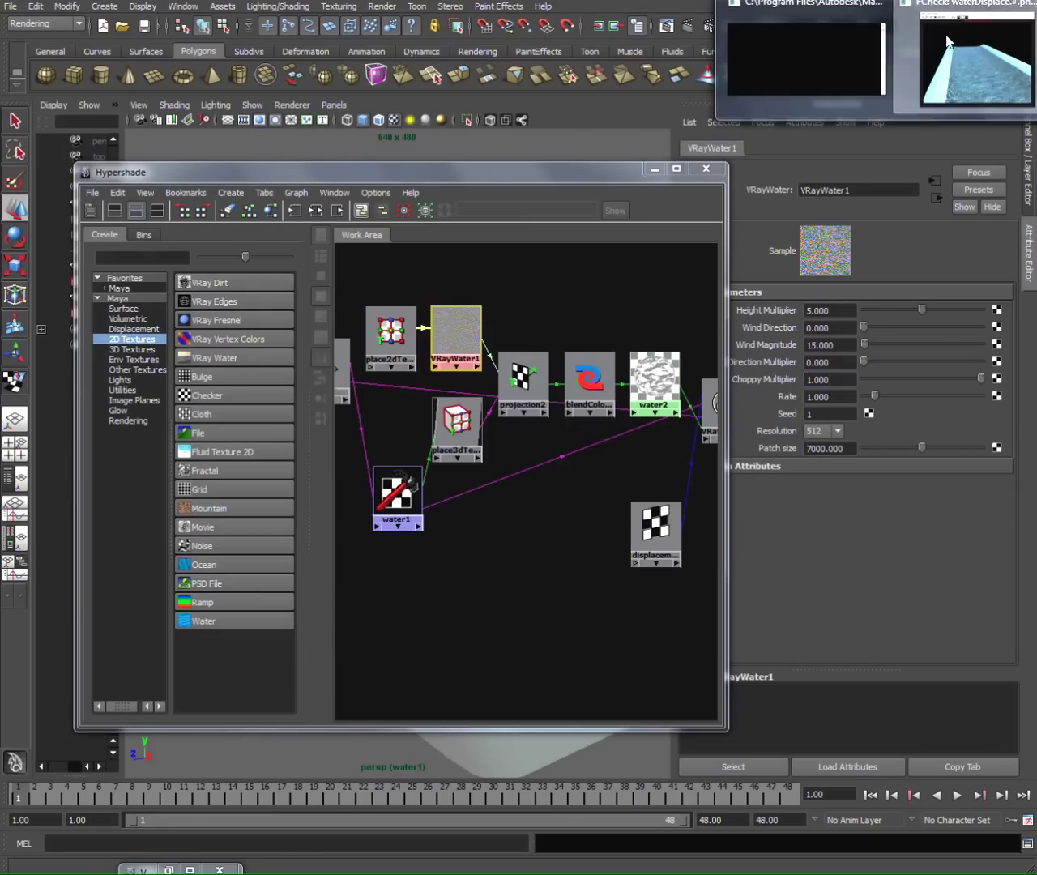
- Review the waterDisplace playback in FCheck, close it, and reposition Hypershade
{"action": "left_click", "coordinate": [933, 48]}
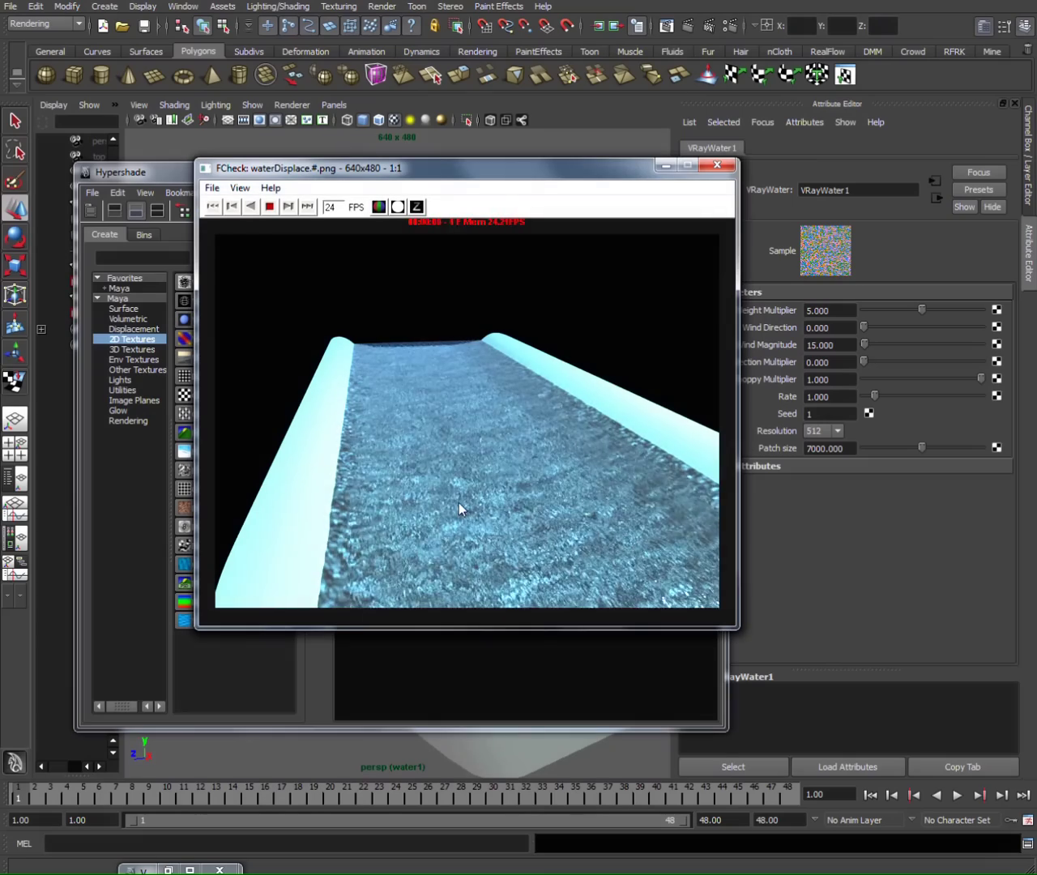
{"action": "left_click", "coordinate": [718, 166]}
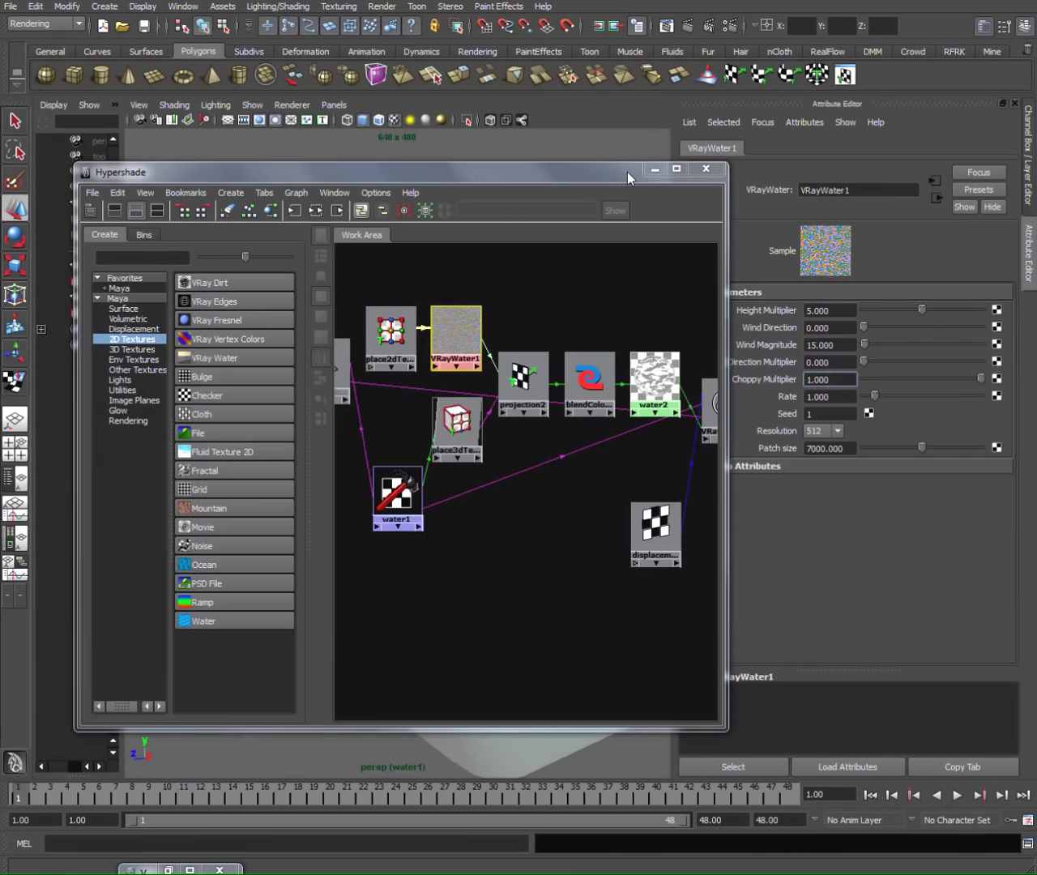
{"action": "left_click_drag", "start_coordinate": [625, 173], "coordinate": [851, 222]}
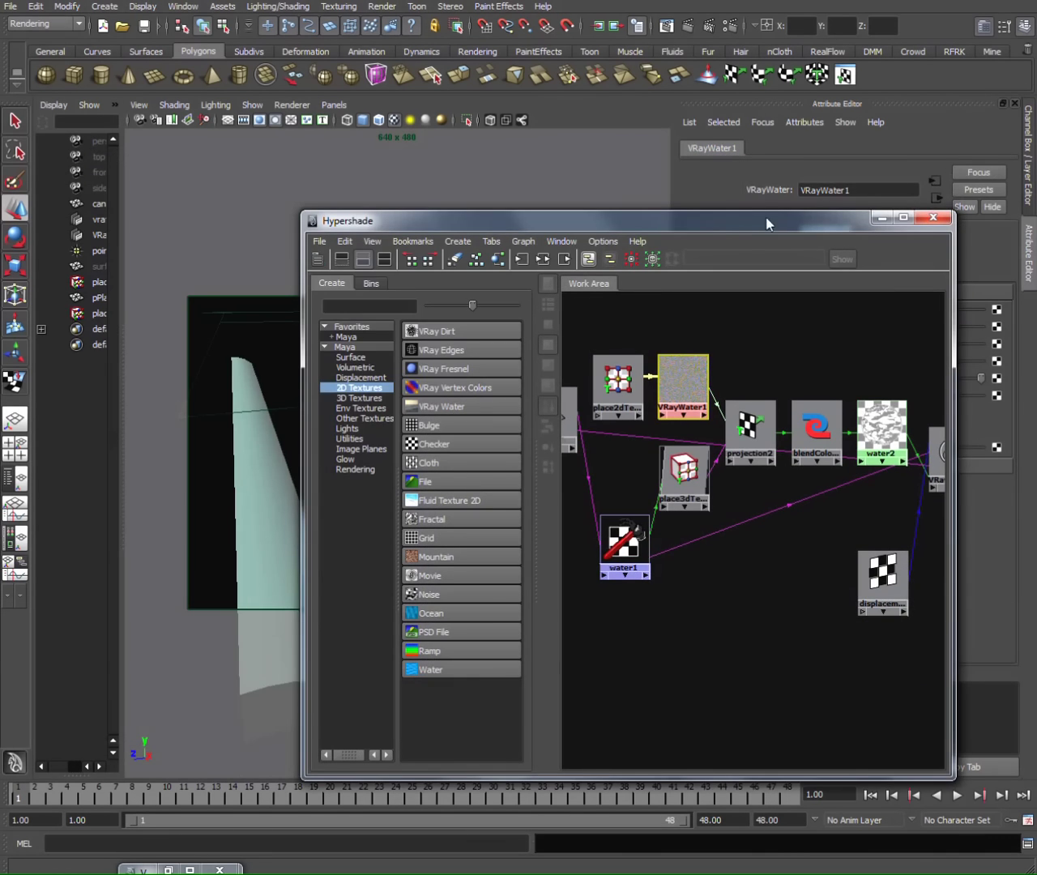
{"action": "left_click_drag", "start_coordinate": [767, 221], "coordinate": [765, 170]}
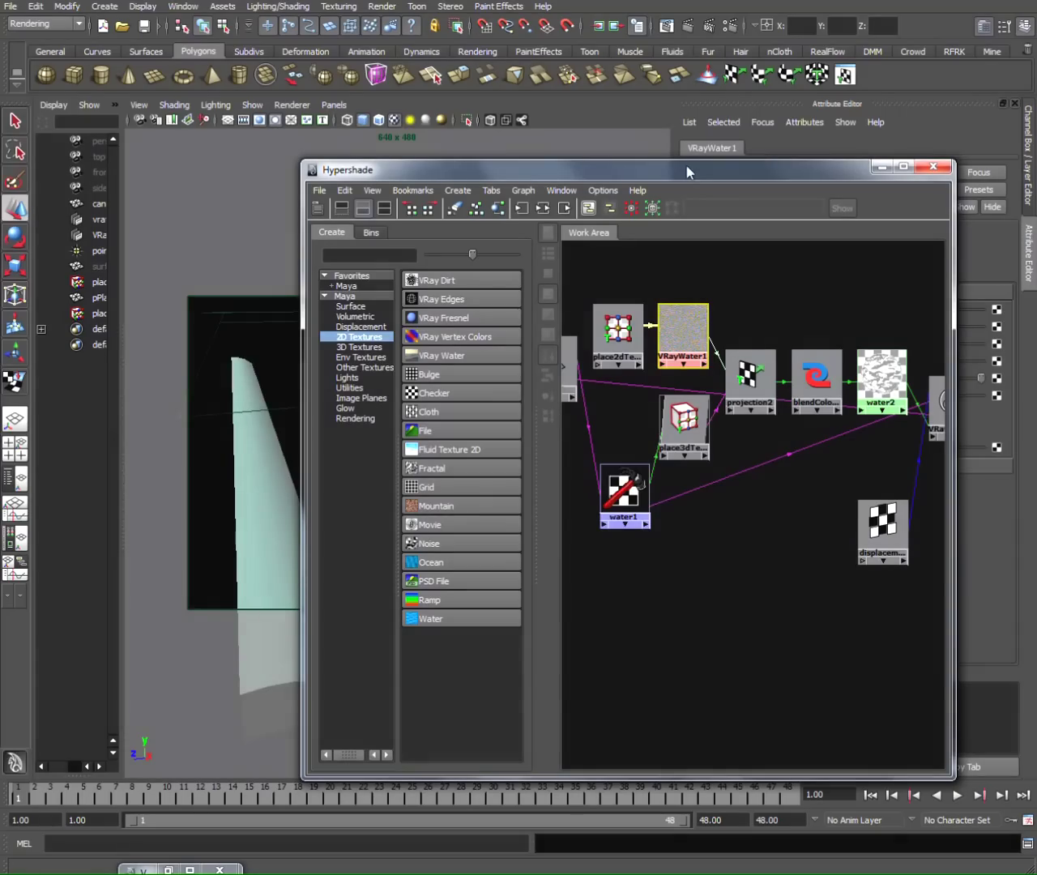
{"action": "left_click_drag", "start_coordinate": [687, 161], "coordinate": [665, 138]}
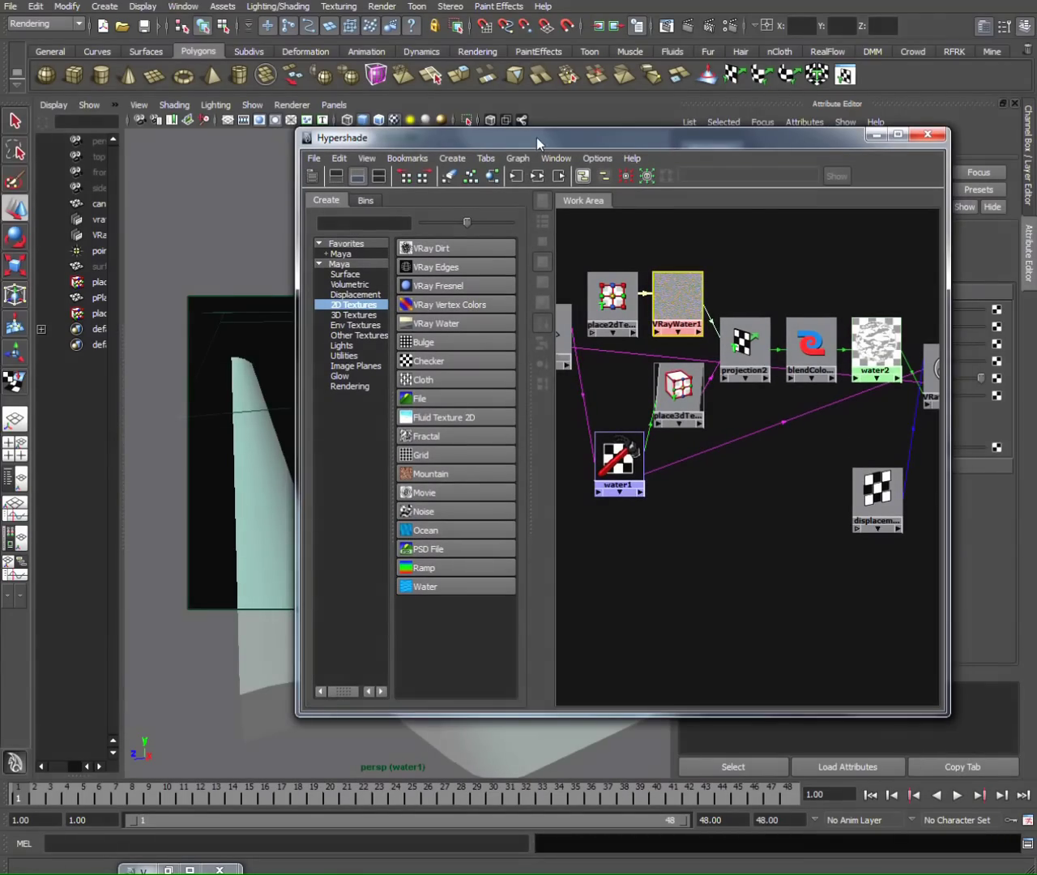
{"action": "left_click_drag", "start_coordinate": [530, 137], "coordinate": [276, 104]}
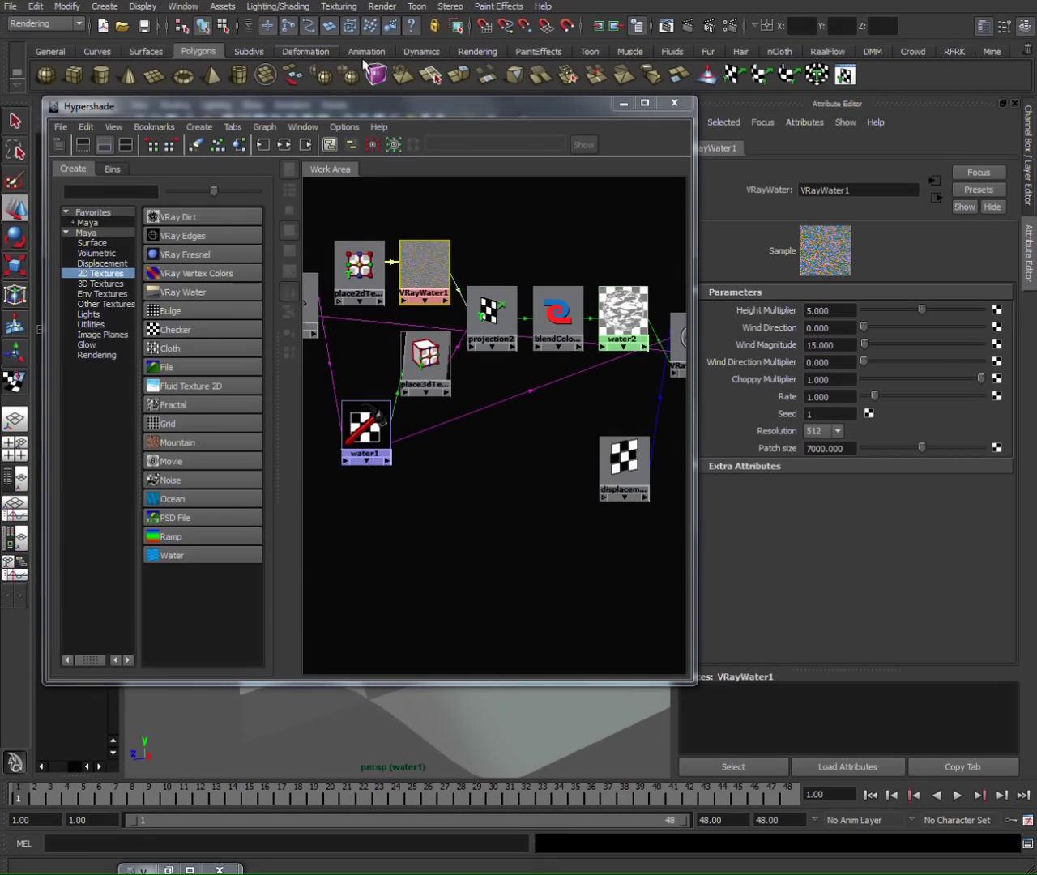
- Read the VRay.com Displacement Mapping tutorial's bump versus displacement comparison, then return to Maya
{"action": "key", "text": "alt+Tab"}
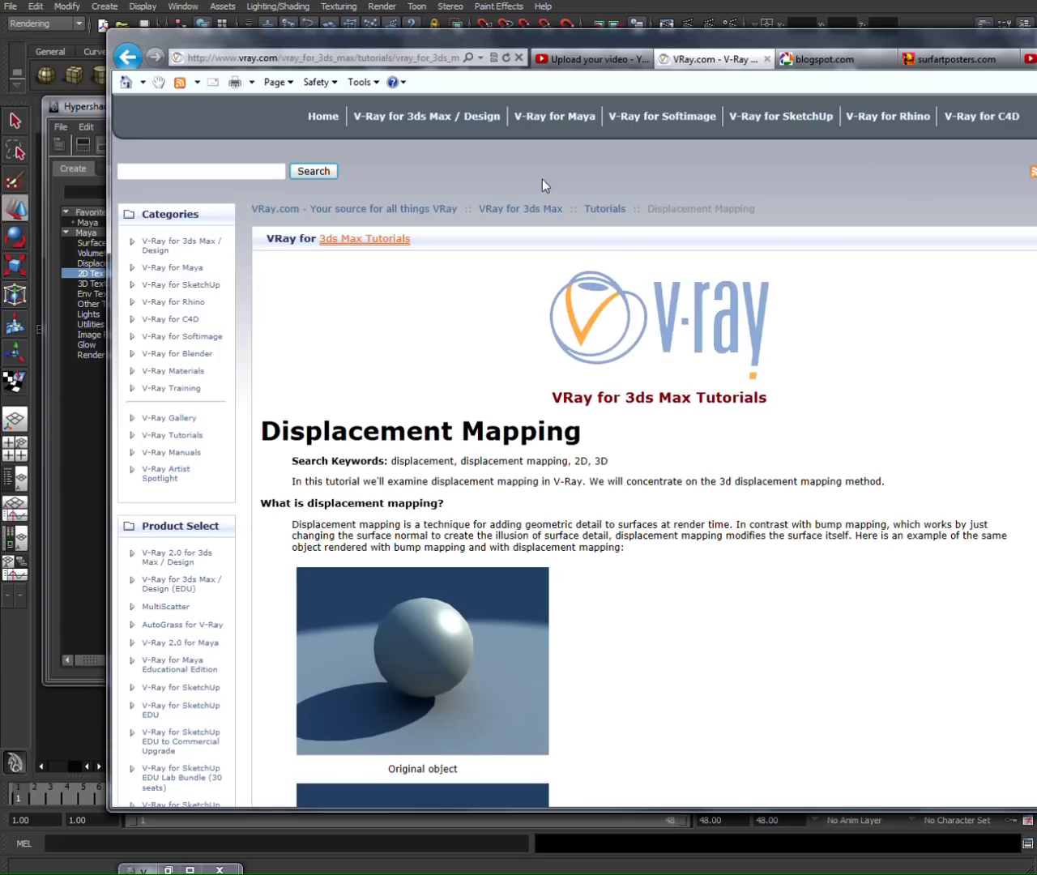
{"action": "scroll", "coordinate": [658, 478], "scroll_direction": "down", "scroll_amount": 5}
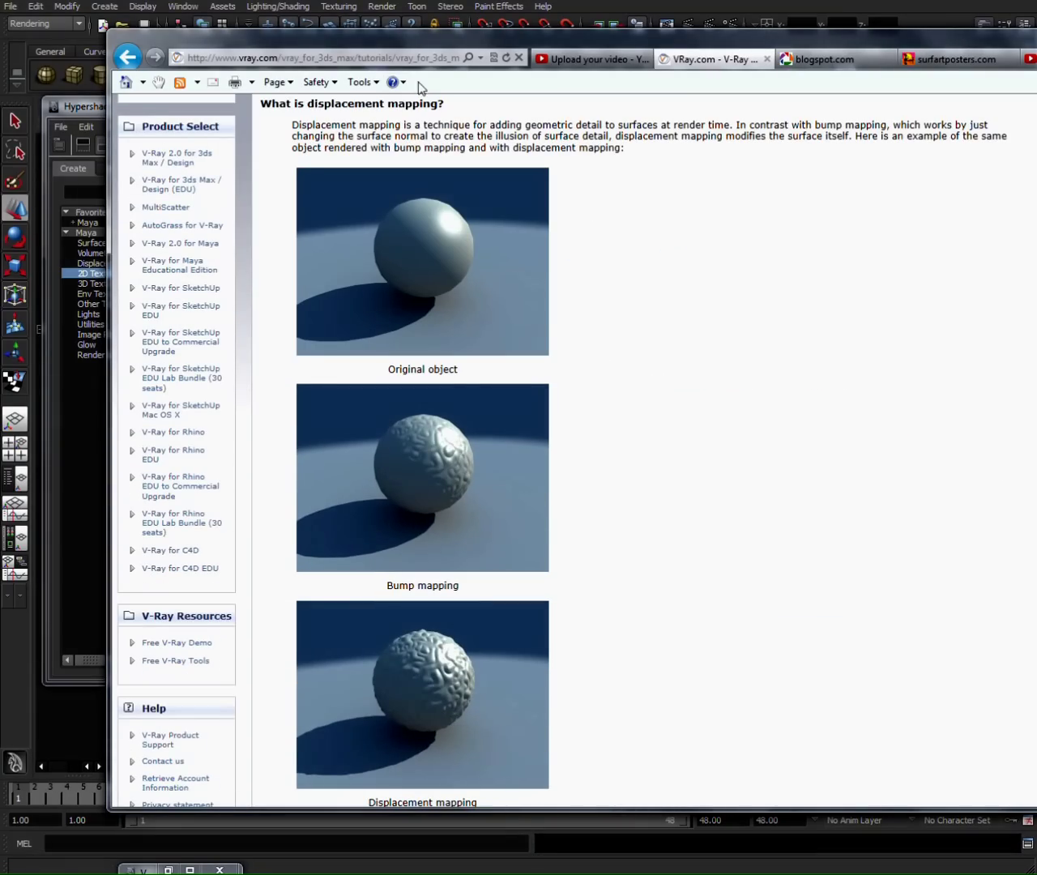
{"action": "scroll", "coordinate": [620, 243], "scroll_direction": "up", "scroll_amount": 4}
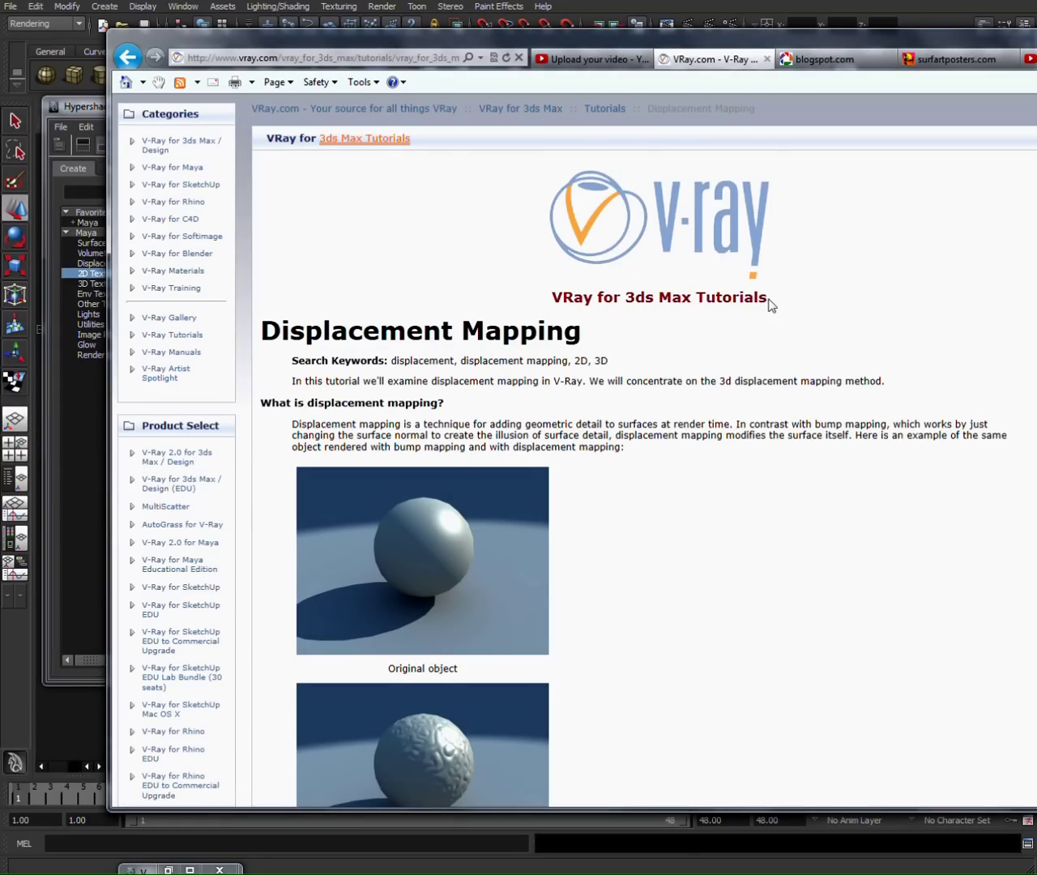
{"action": "left_click_drag", "start_coordinate": [768, 300], "coordinate": [639, 324]}
{"action": "left_click", "coordinate": [659, 456]}
{"action": "scroll", "coordinate": [624, 438], "scroll_direction": "down", "scroll_amount": 4}
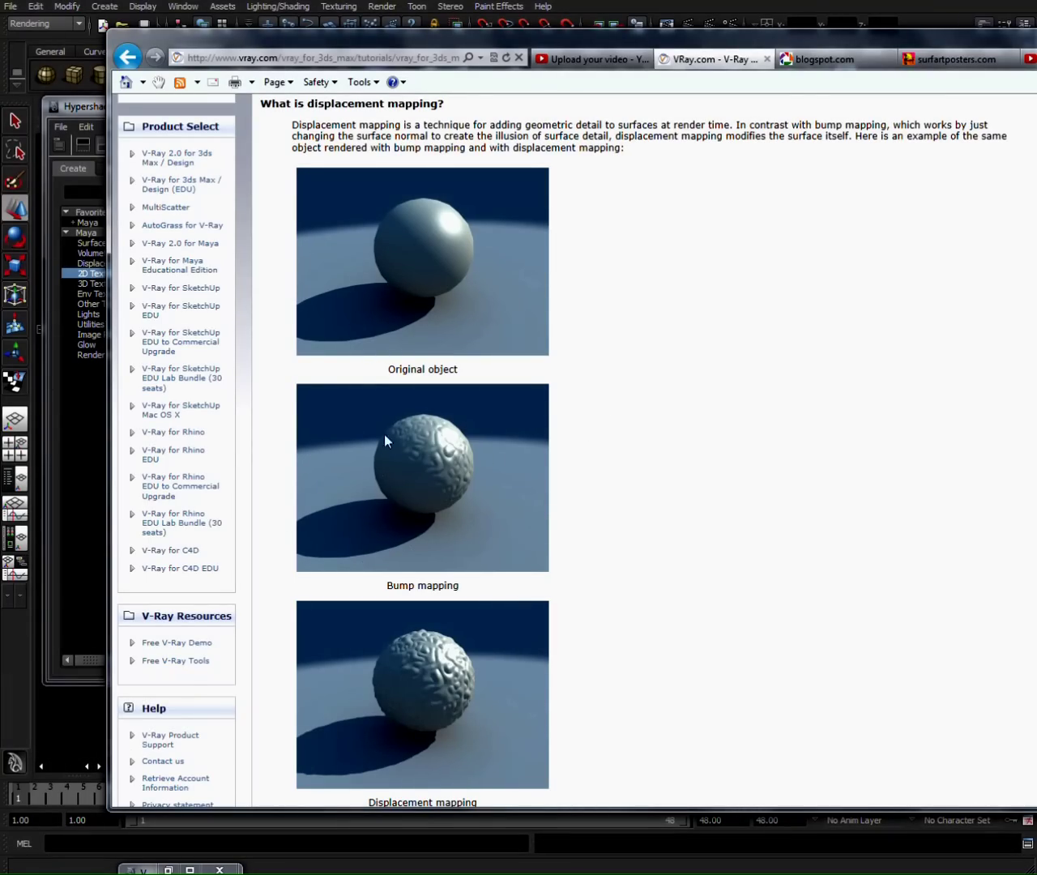
{"action": "scroll", "coordinate": [583, 462], "scroll_direction": "down", "scroll_amount": 1}
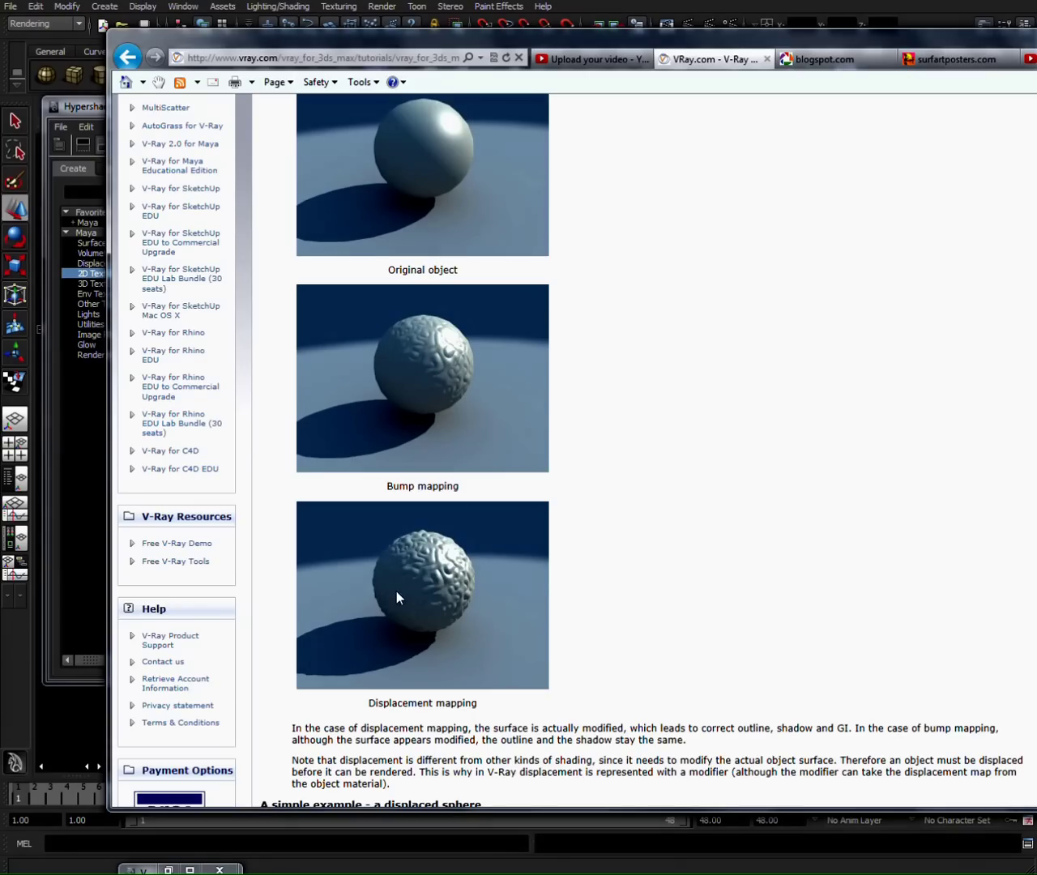
{"action": "scroll", "coordinate": [613, 540], "scroll_direction": "down", "scroll_amount": 1}
{"action": "scroll", "coordinate": [613, 540], "scroll_direction": "up", "scroll_amount": 3}
{"action": "scroll", "coordinate": [614, 540], "scroll_direction": "up", "scroll_amount": 3}
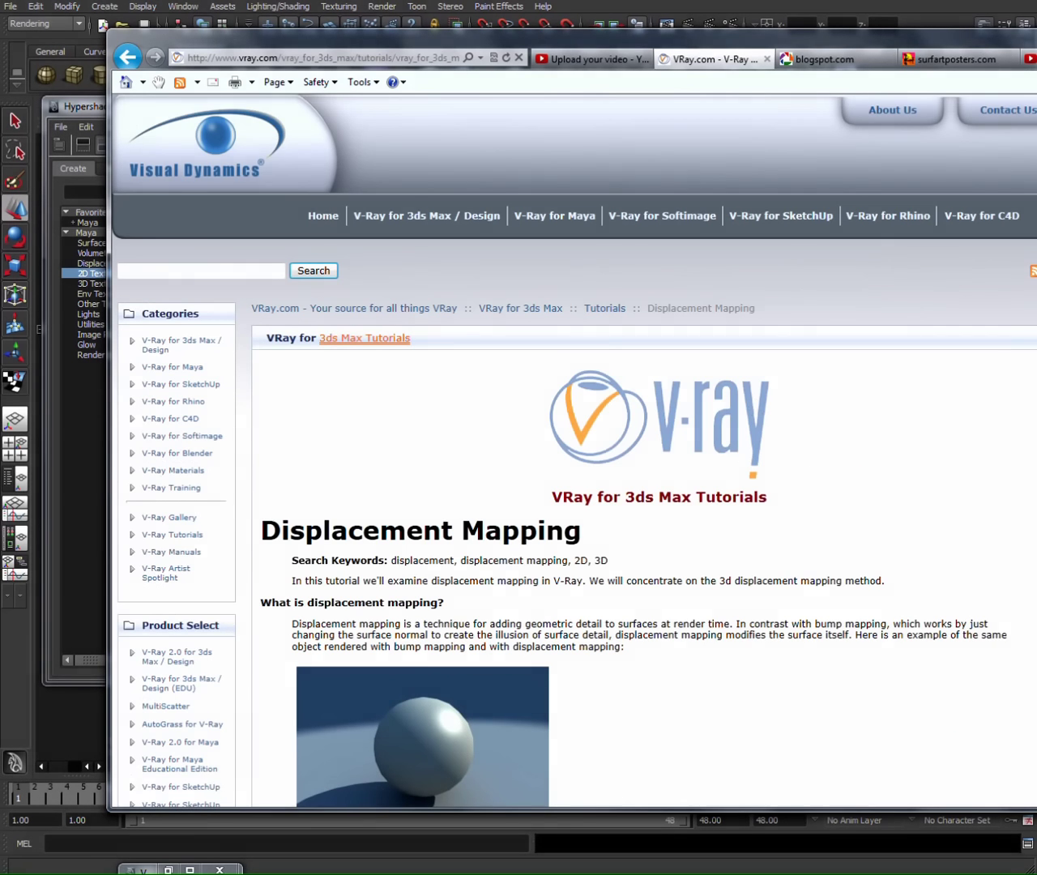
{"action": "key", "text": "alt+Tab"}
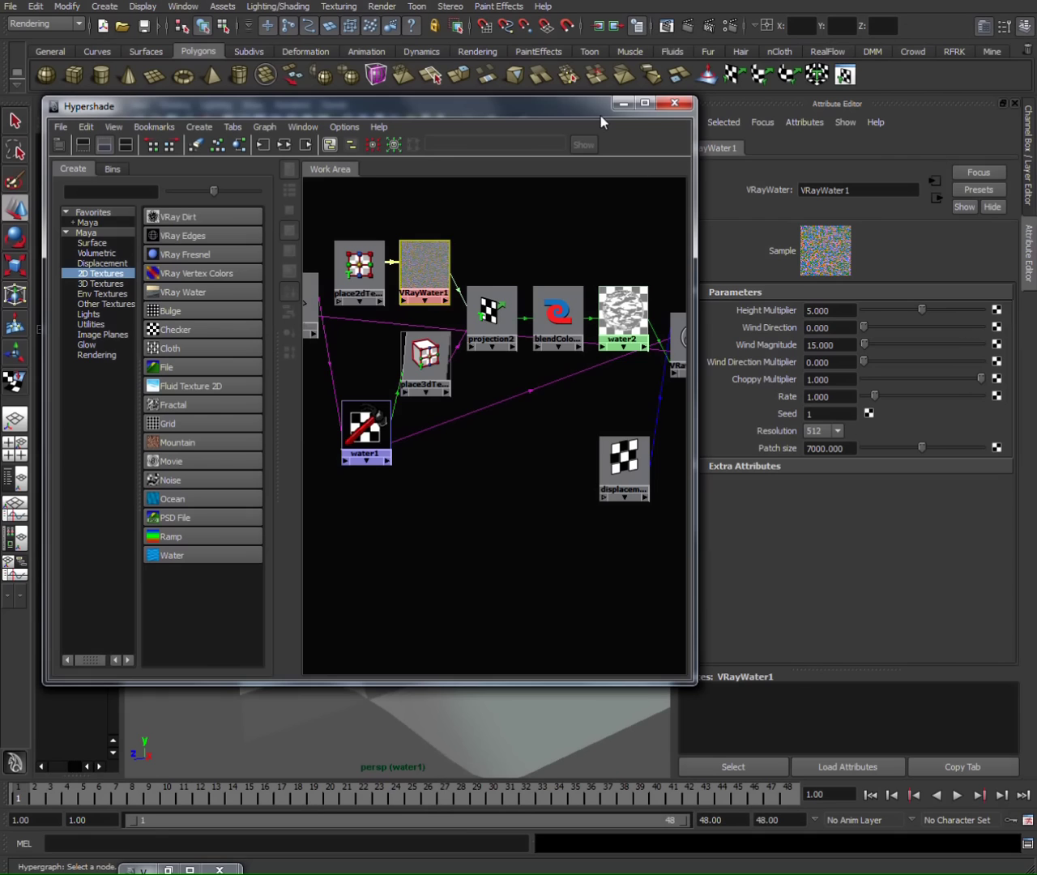
{"action": "left_click_drag", "start_coordinate": [520, 108], "coordinate": [602, 125]}
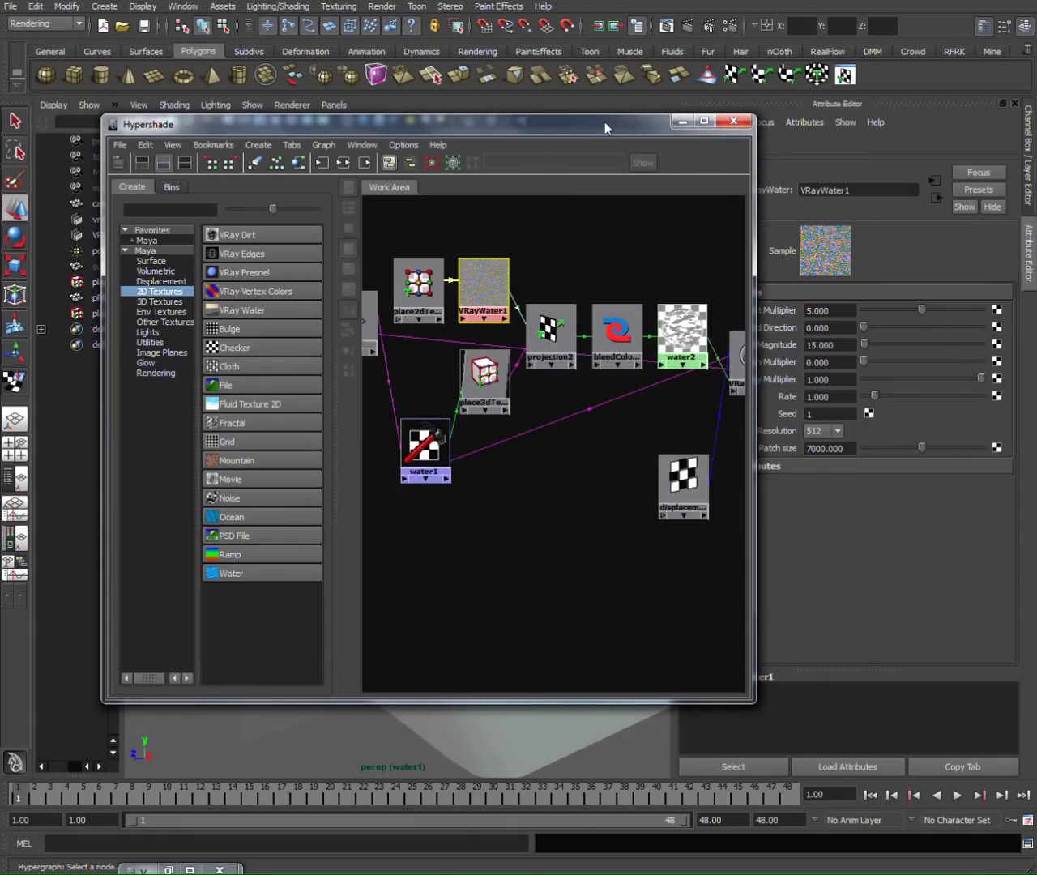